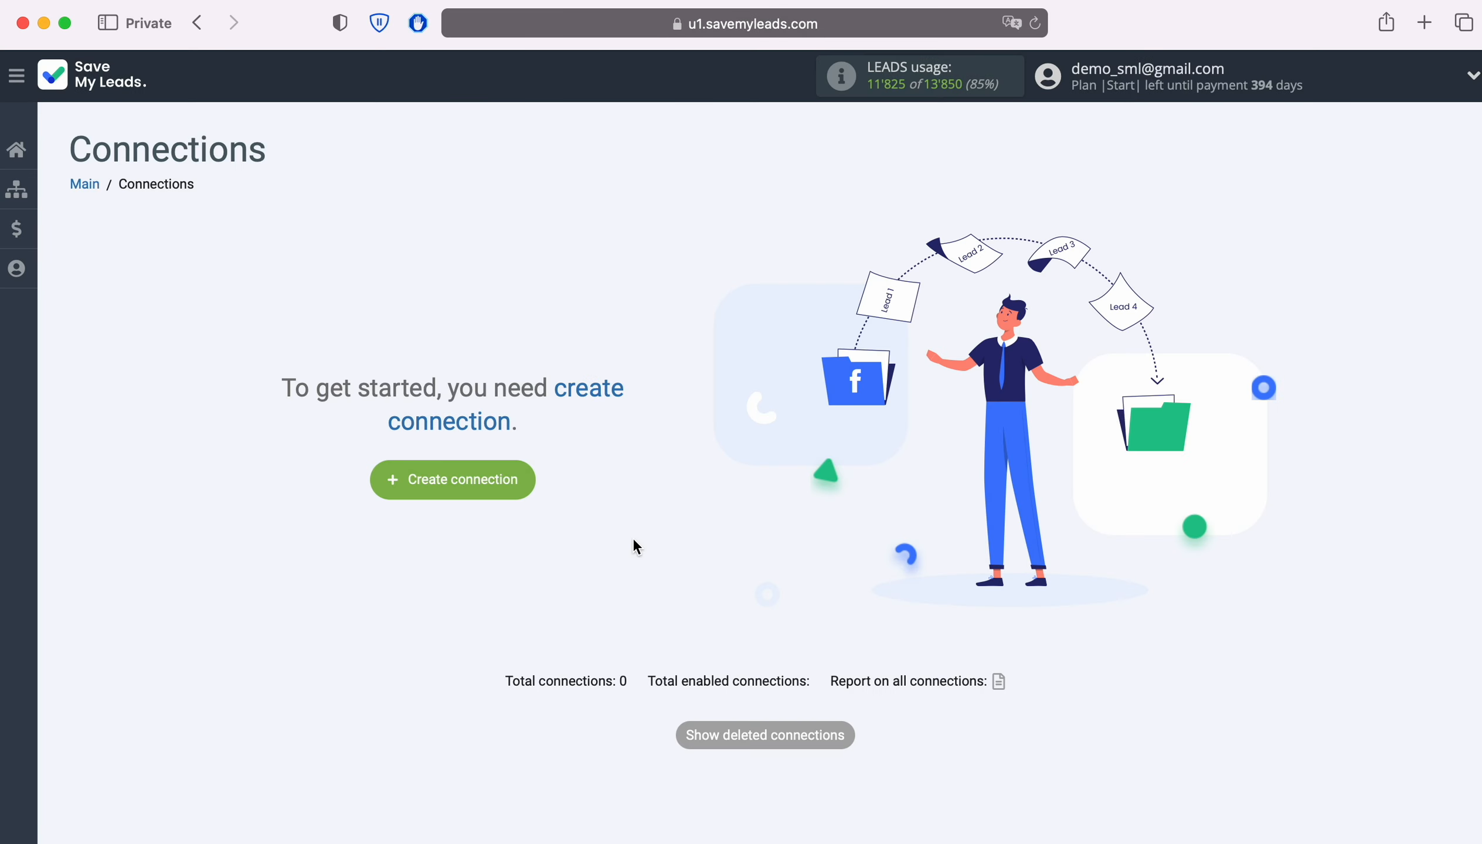
- Create a connection that sends Google Lead Form leads to Notion with the Add Database Item action
left_click(514, 479)
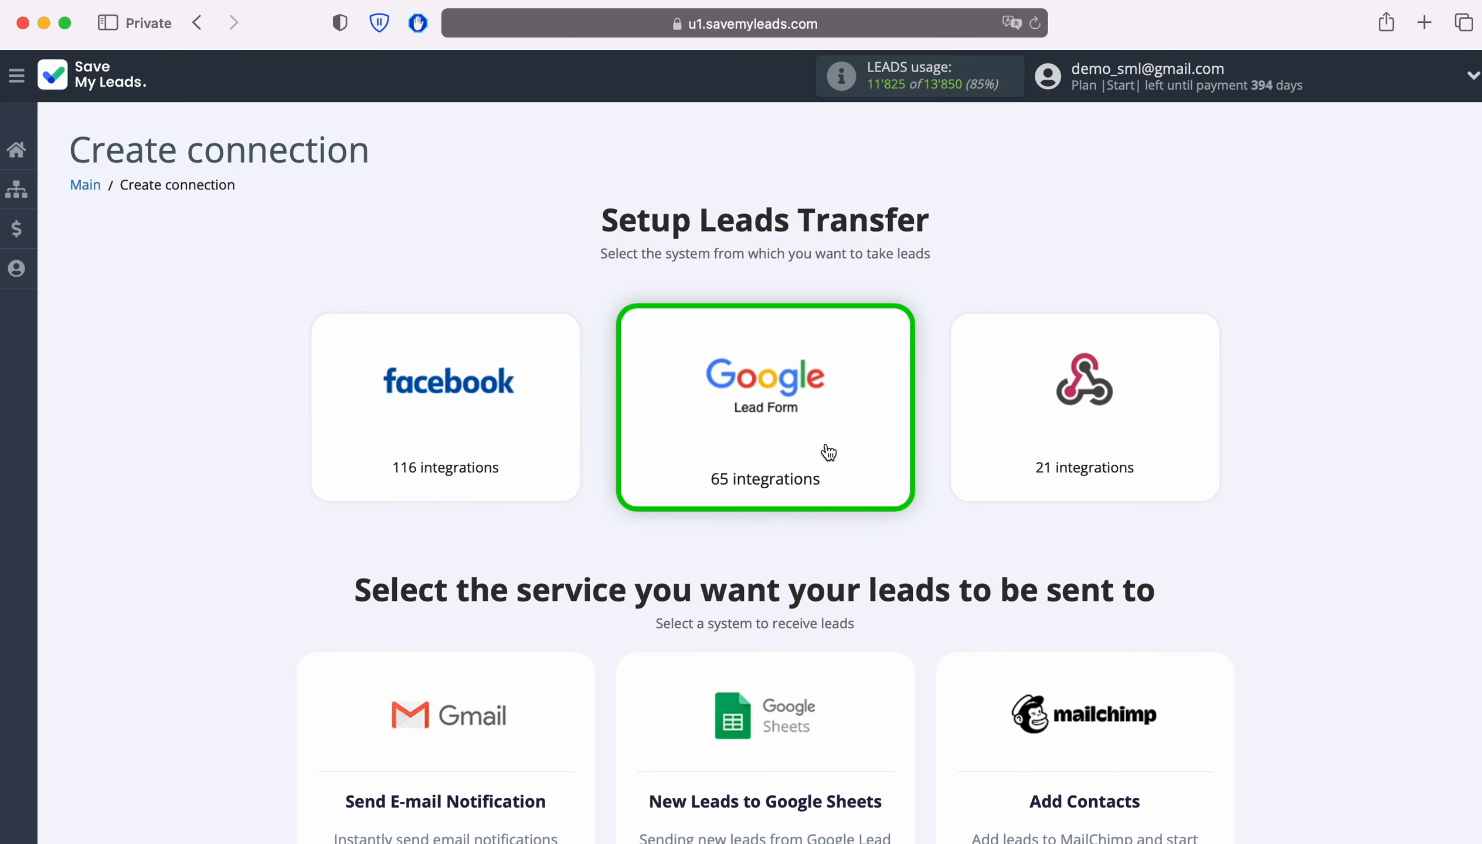
scroll(1352, 569, "down", 5)
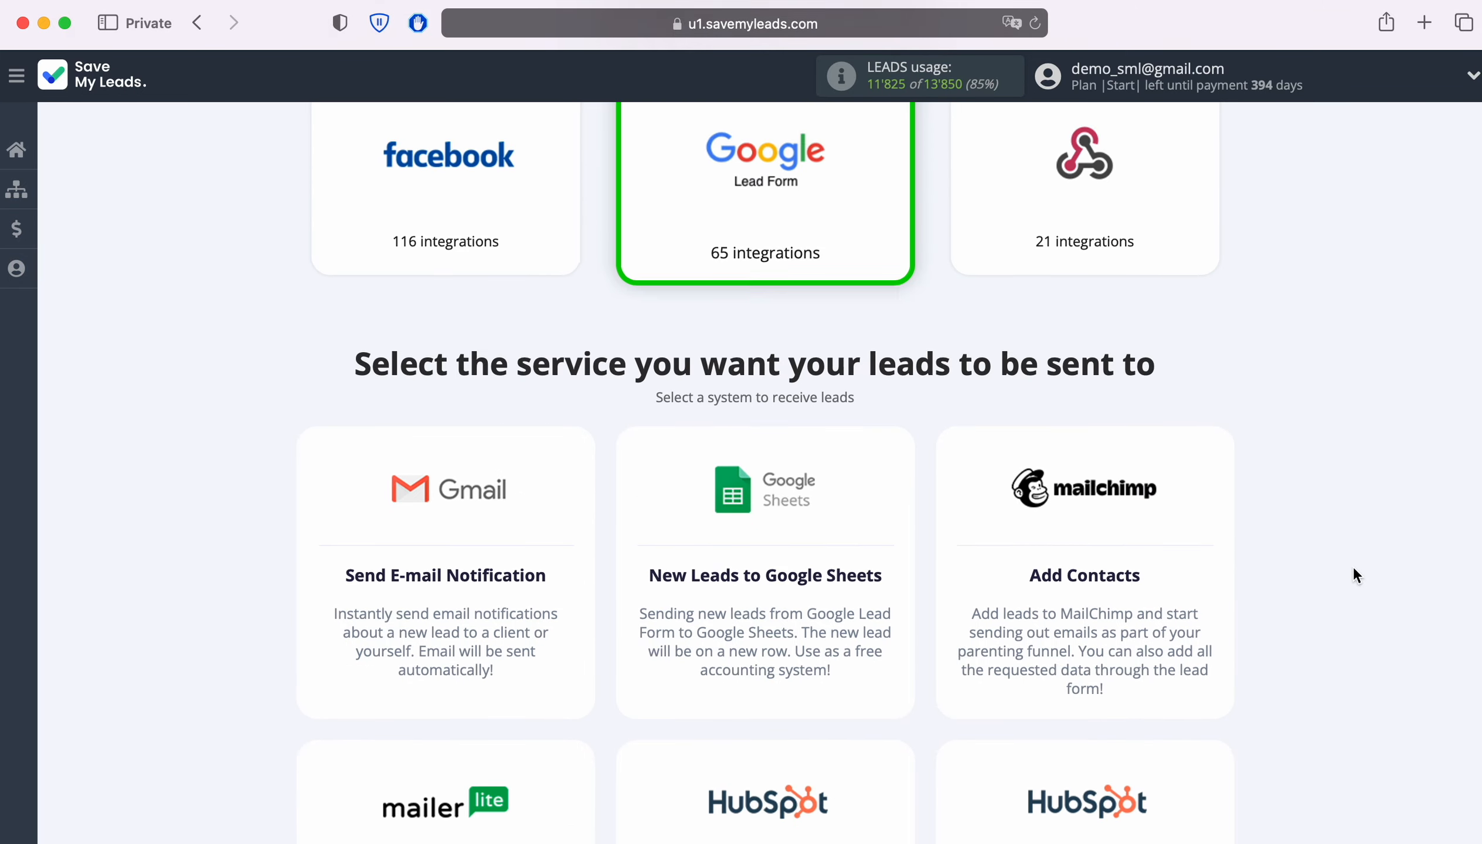
scroll(1353, 566, "down", 5)
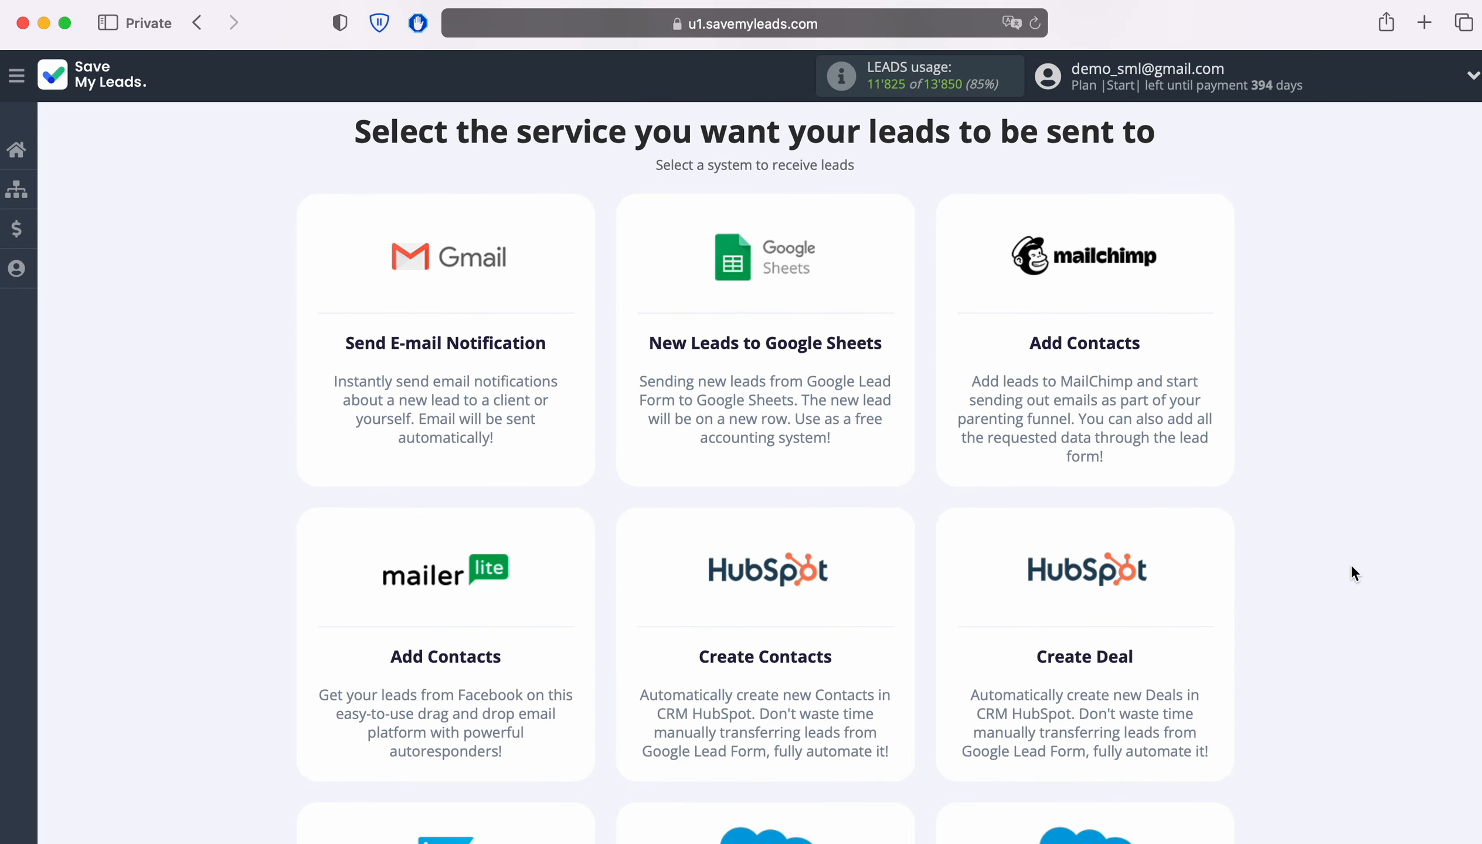
scroll(1353, 569, "down", 12)
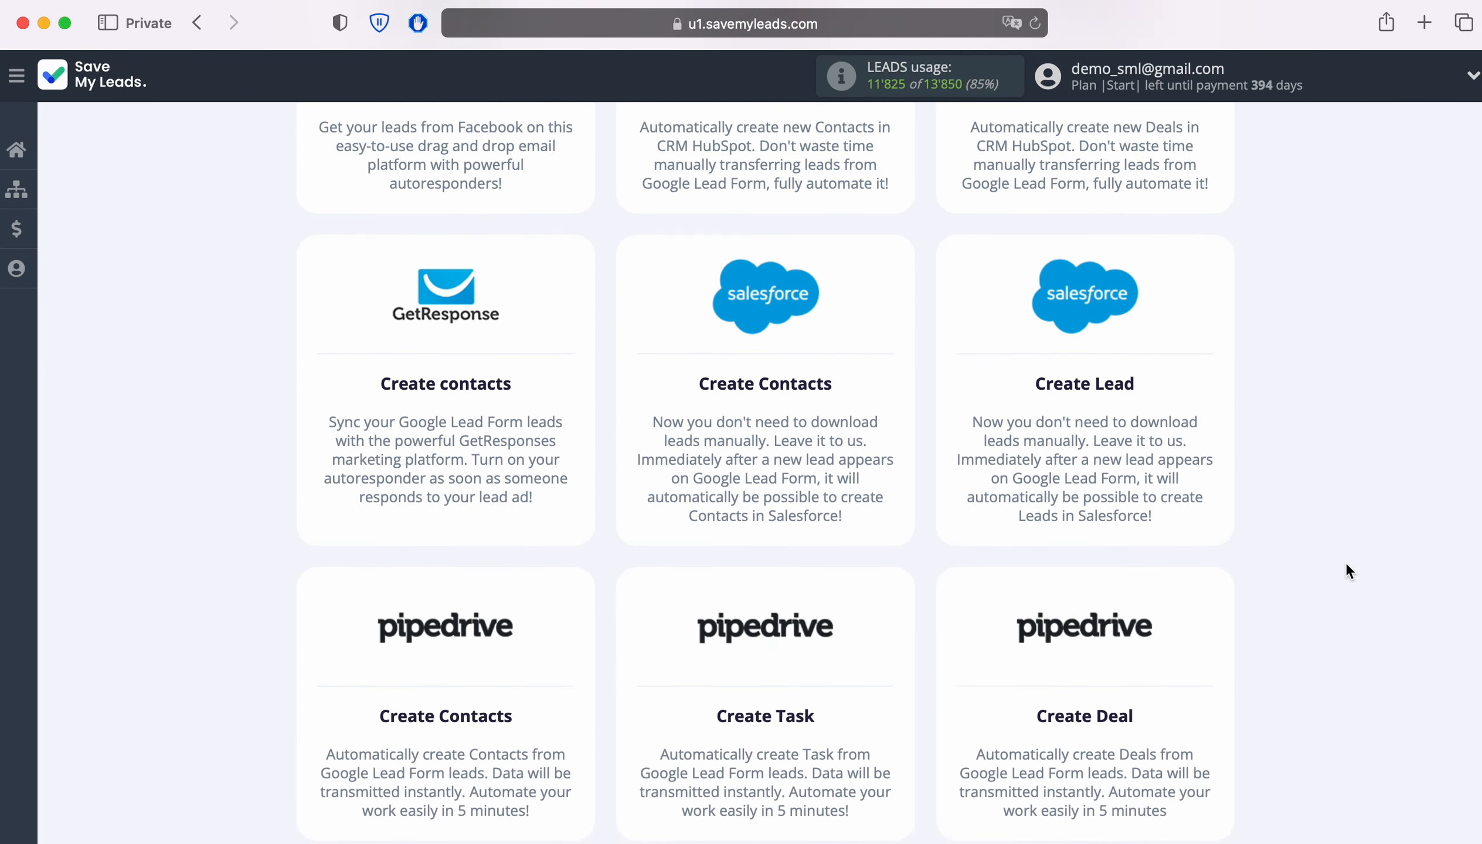
scroll(1347, 565, "down", 13)
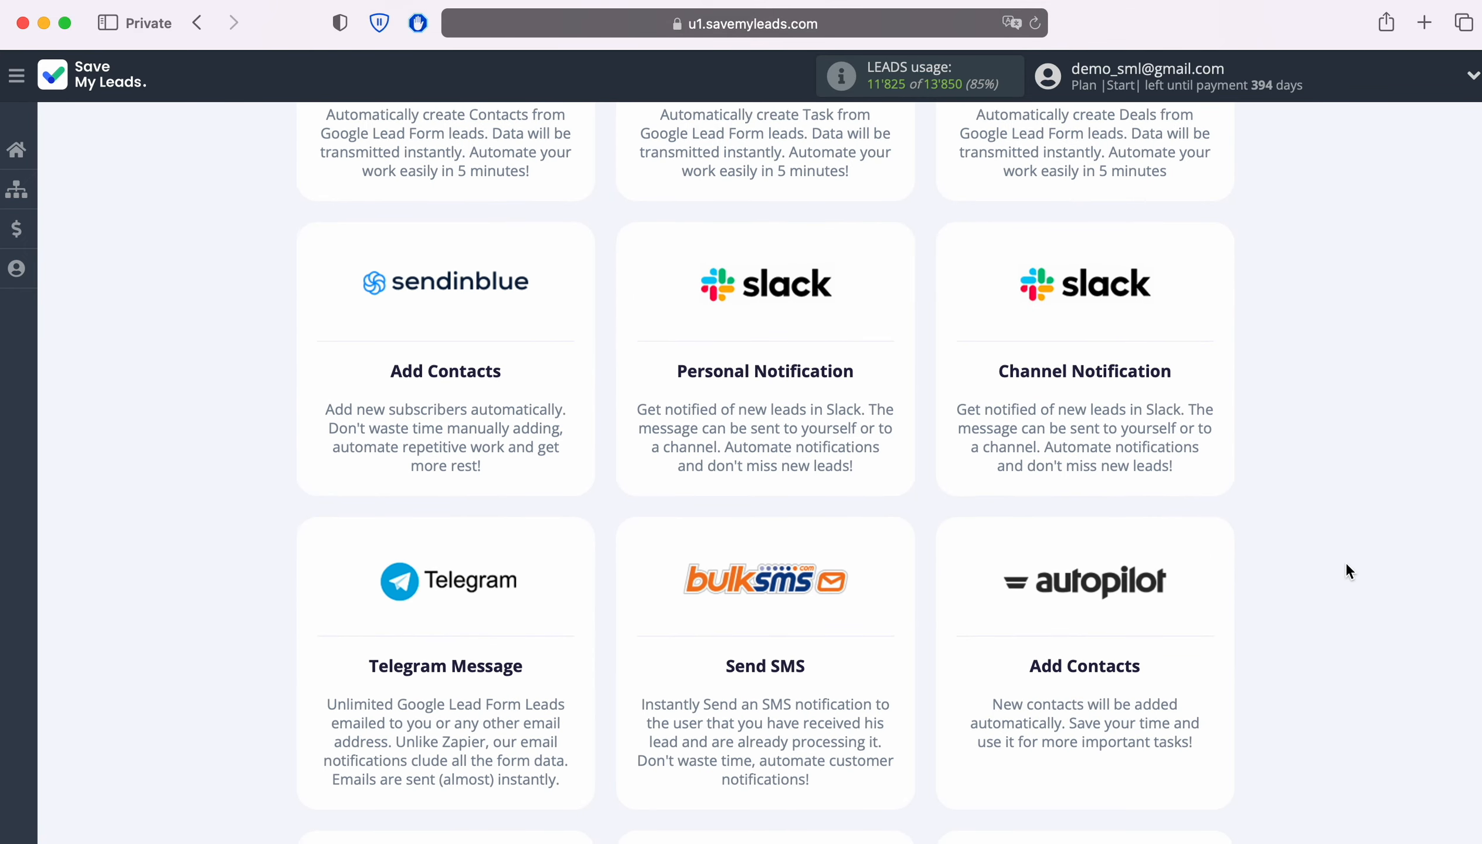
scroll(1348, 570, "down", 12)
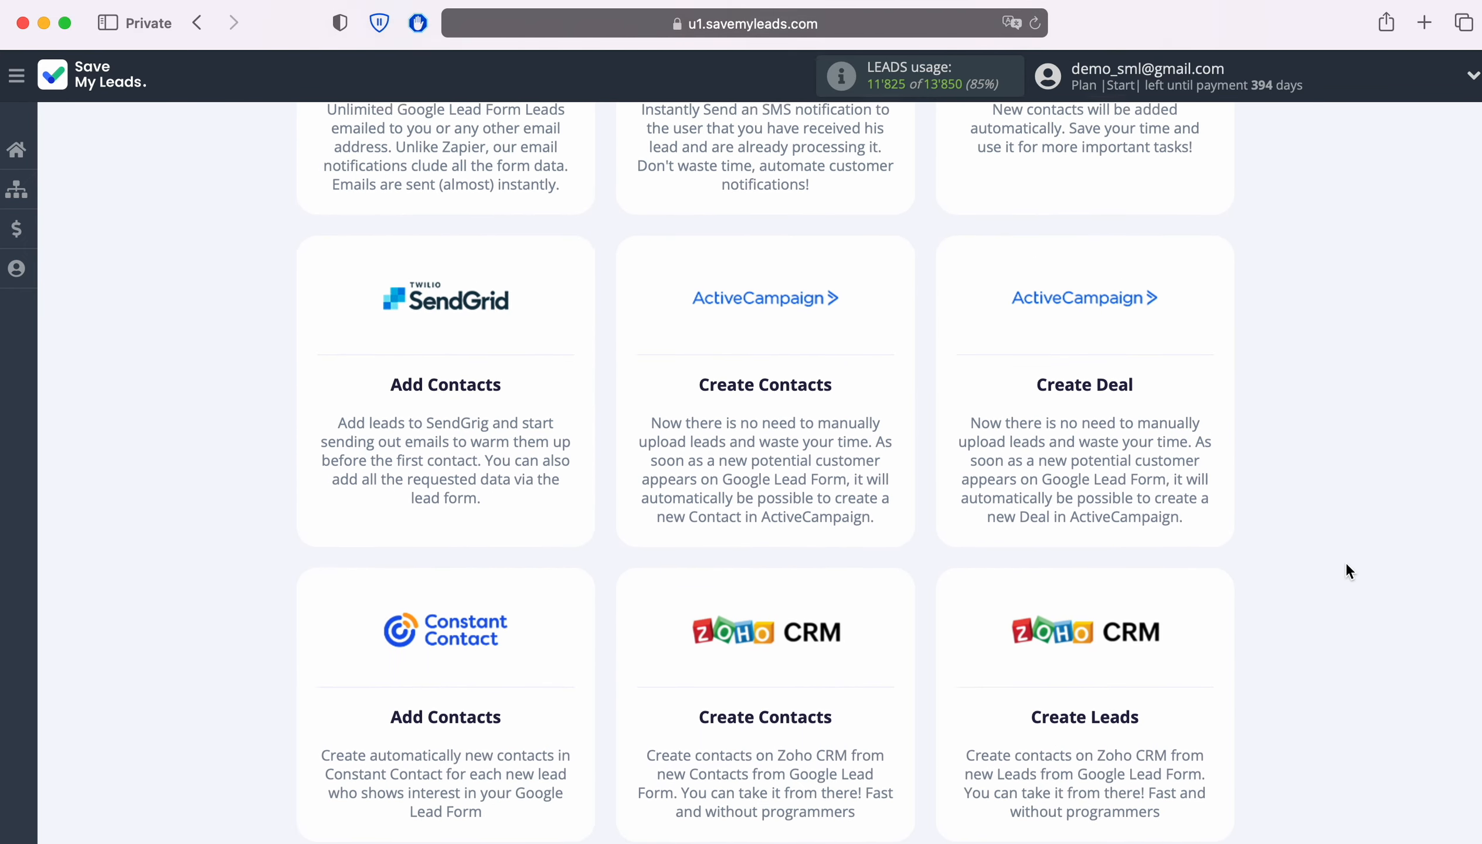
scroll(1347, 566, "down", 17)
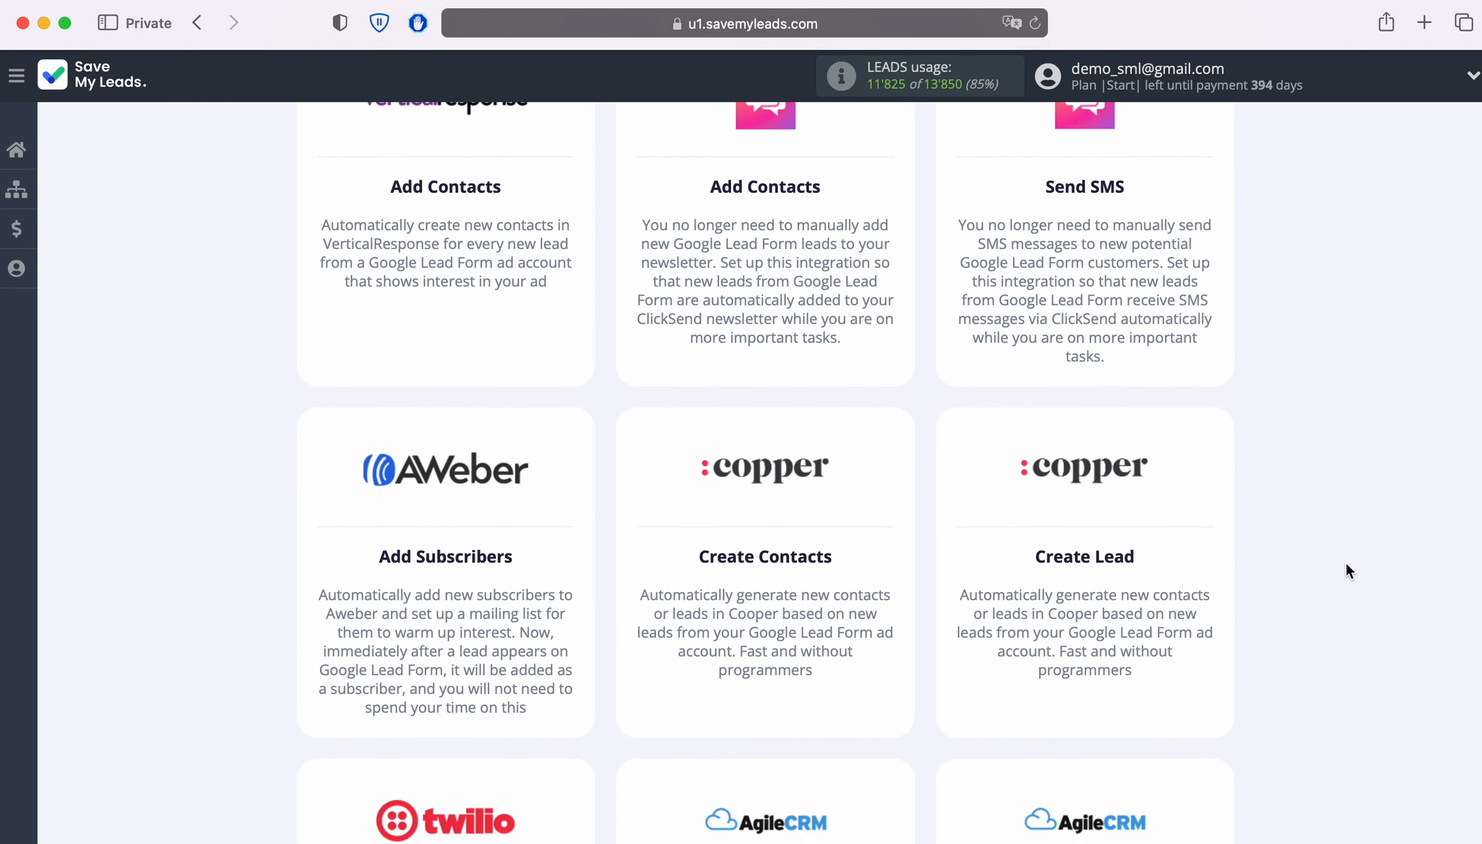
scroll(1347, 566, "down", 11)
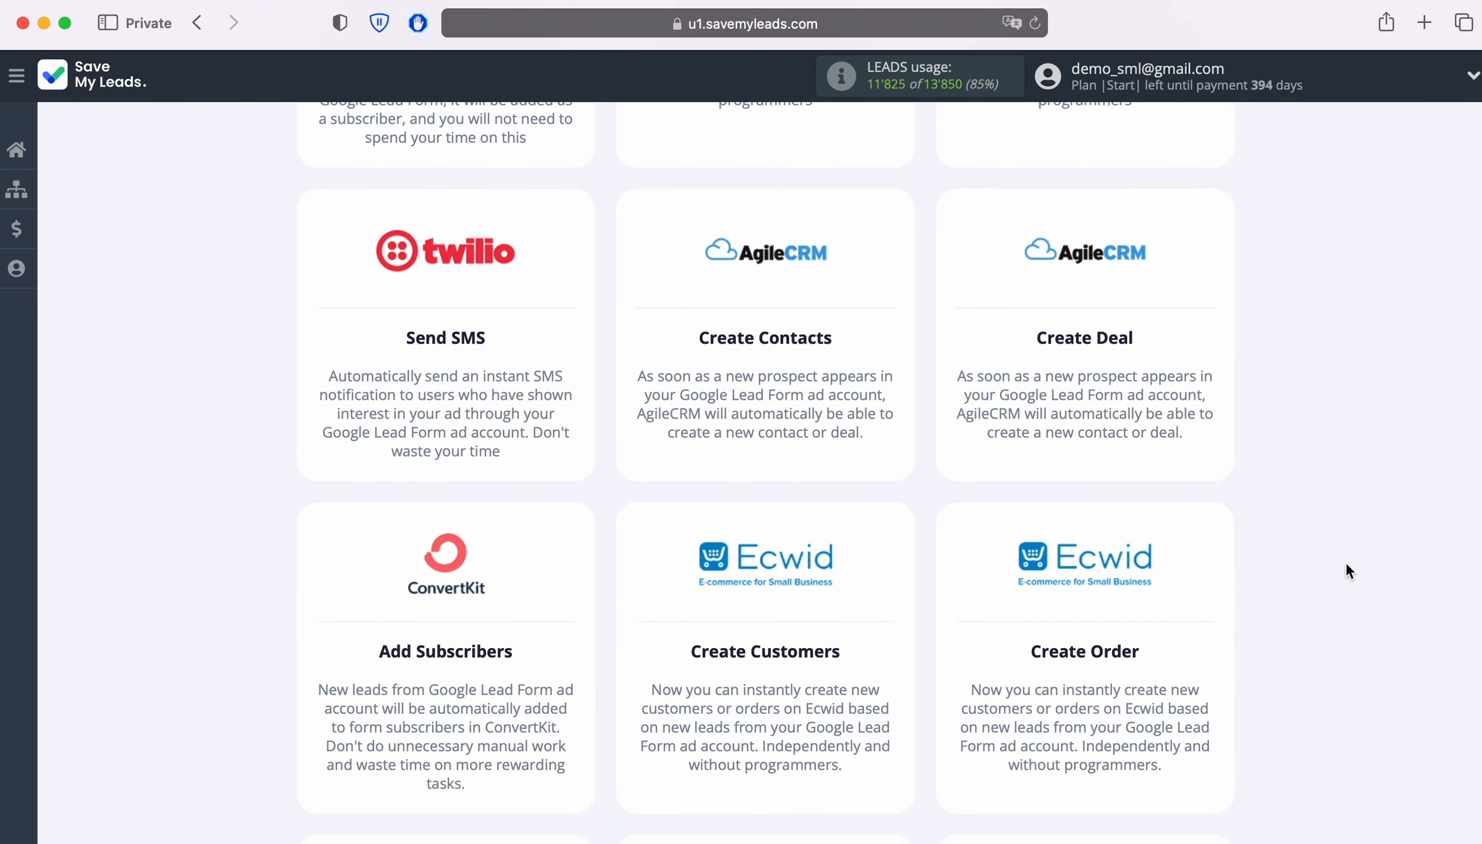
scroll(1349, 570, "down", 11)
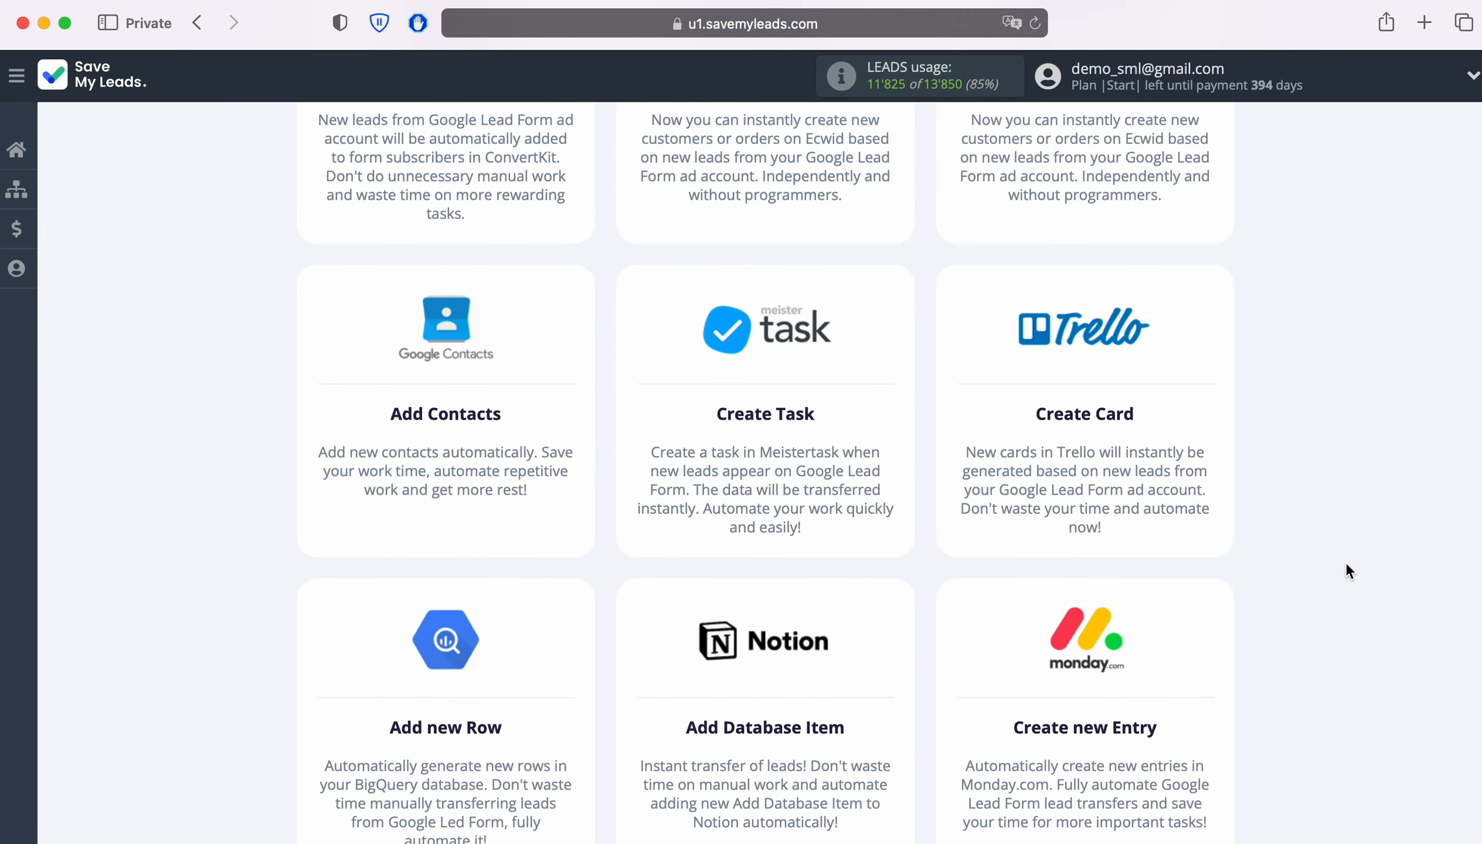
scroll(1348, 571, "down", 4)
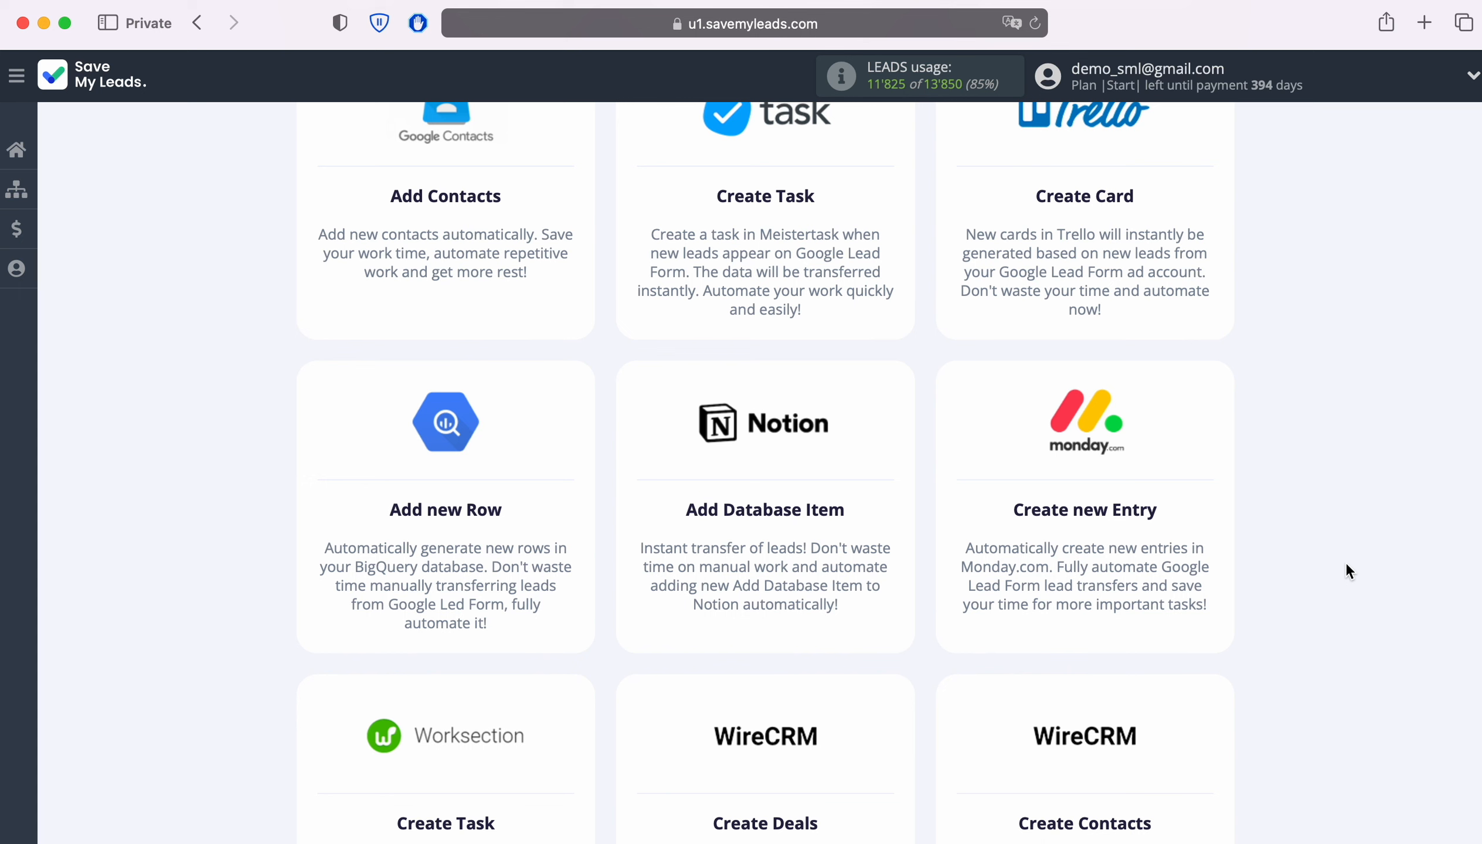
left_click(774, 472)
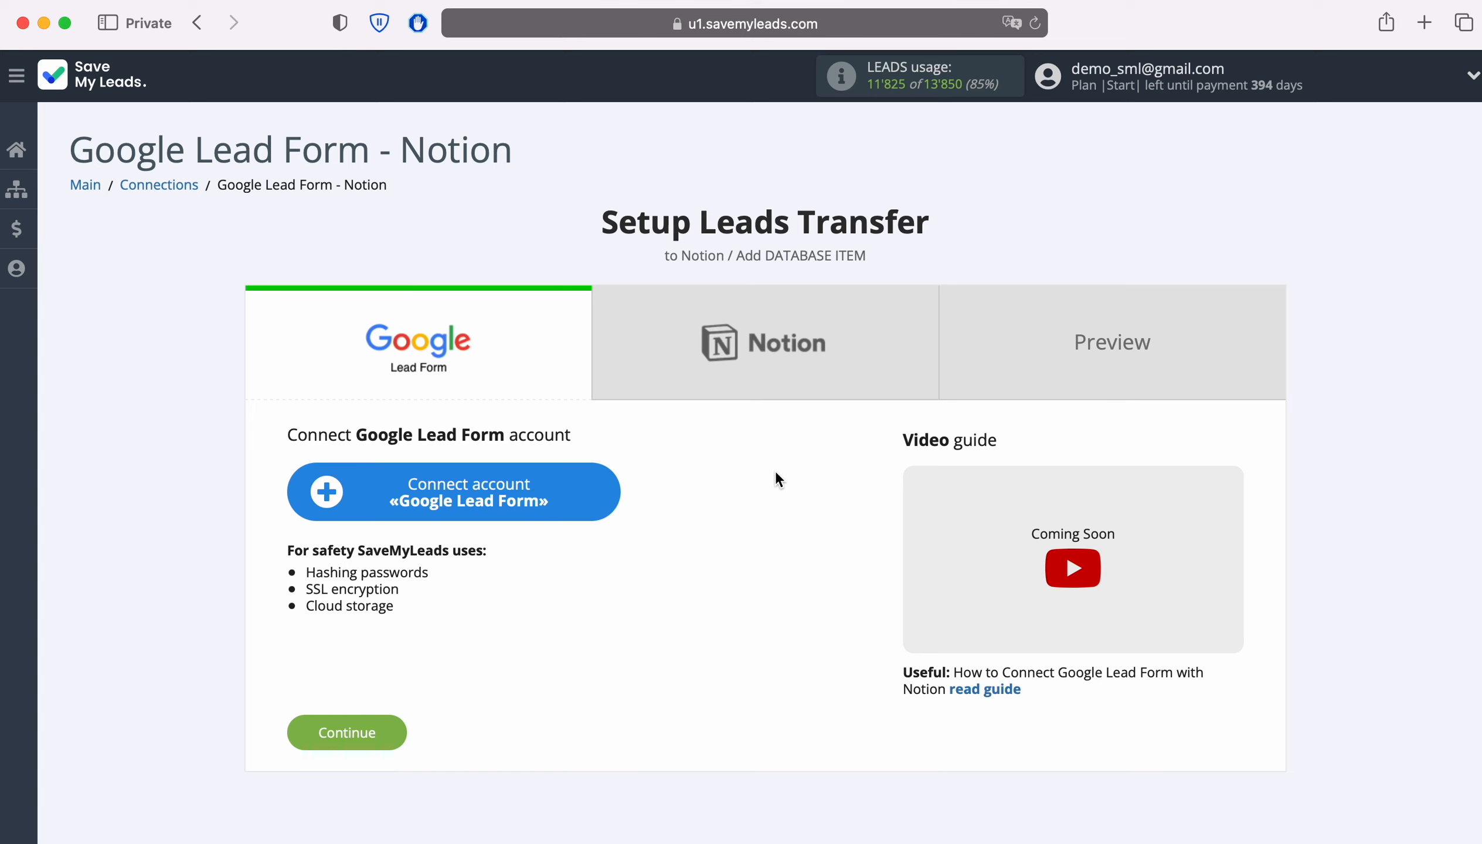
- Connect a Google Lead Form account under its suggested name and select it as the connection's source account
left_click(612, 499)
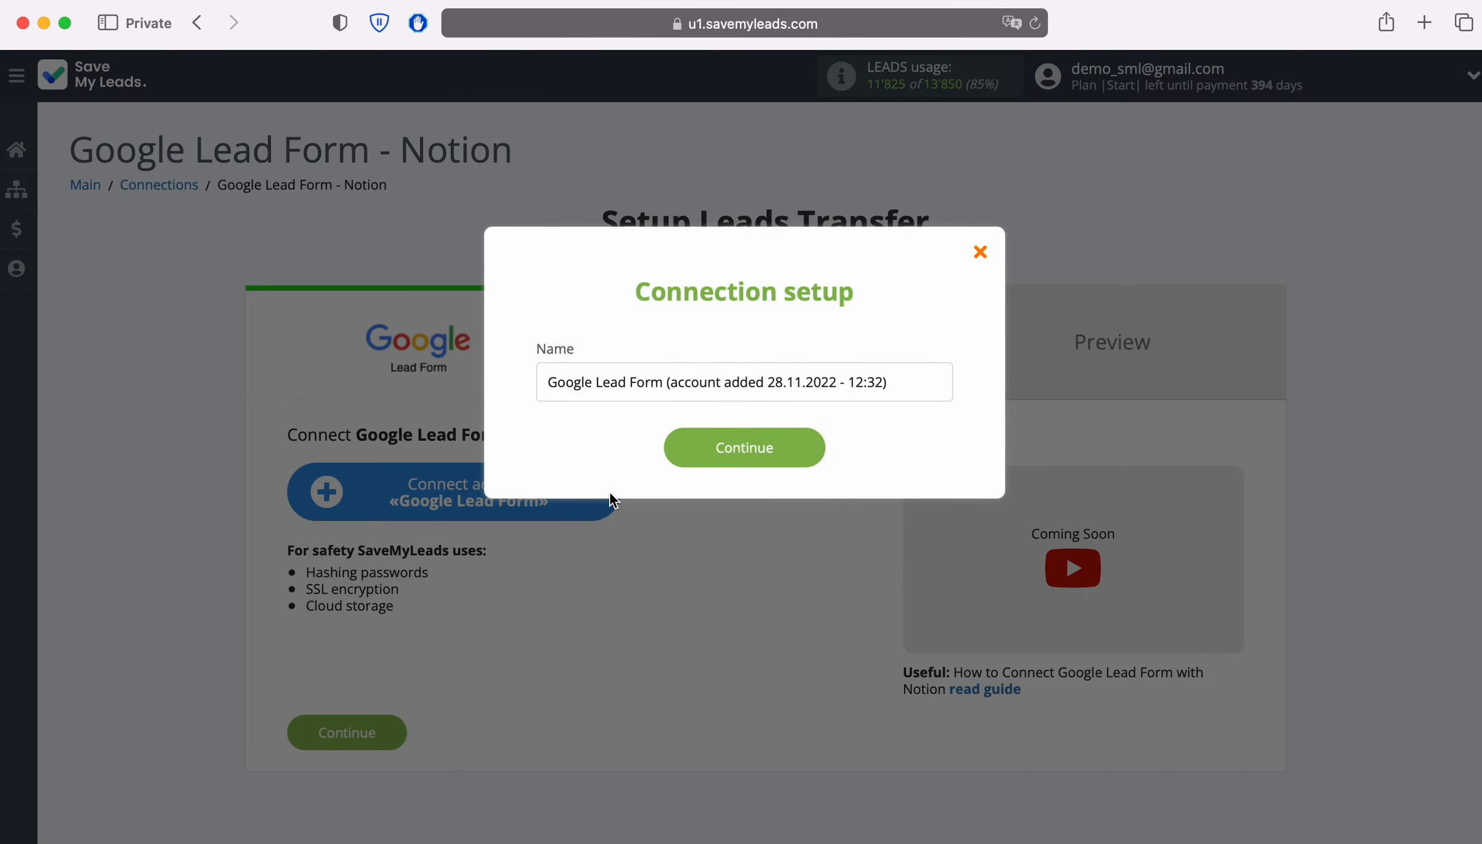
left_click_drag(911, 383, 522, 374)
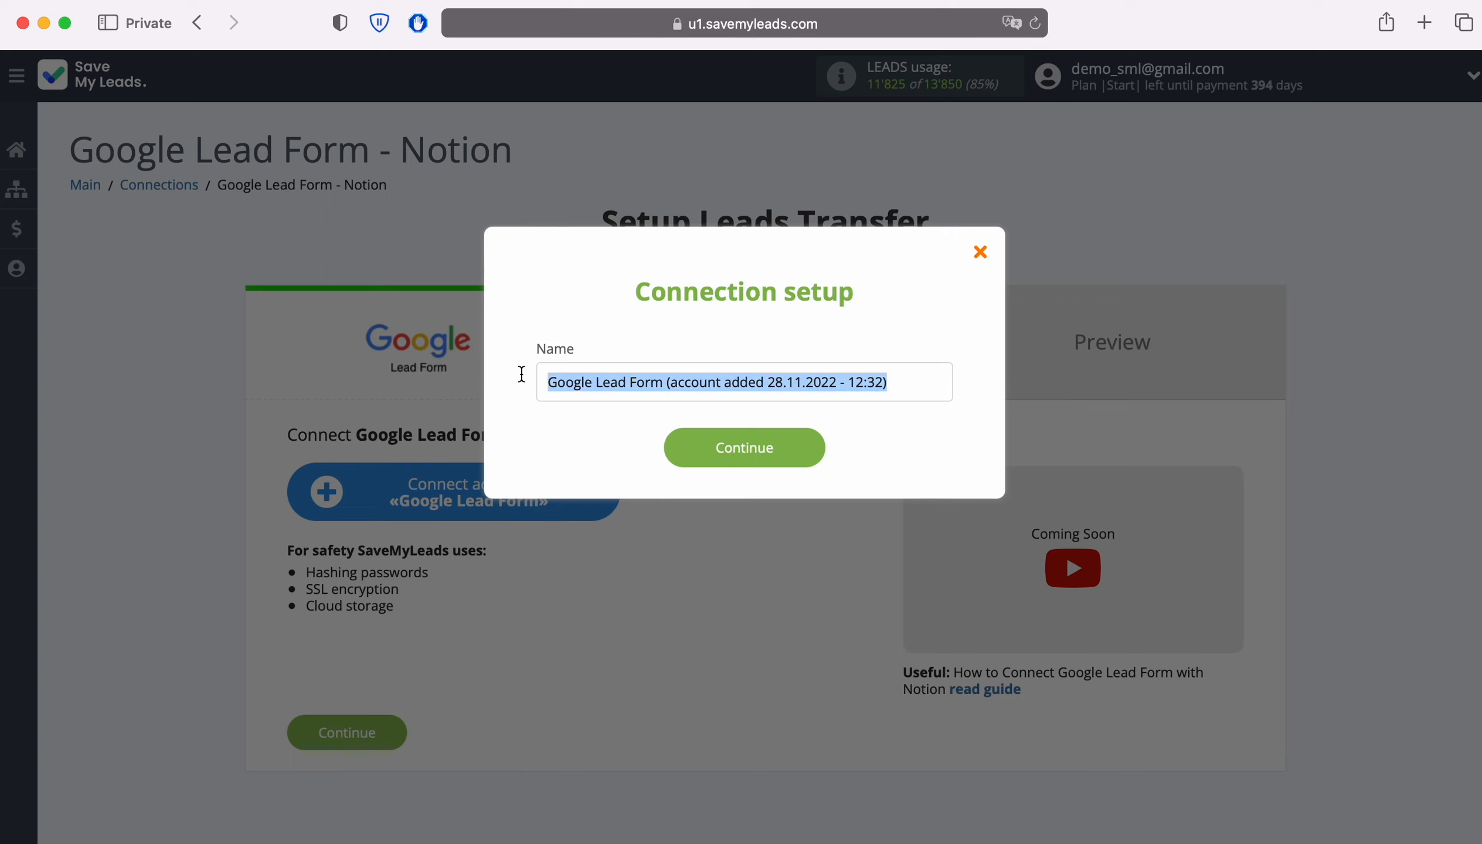
left_click(521, 417)
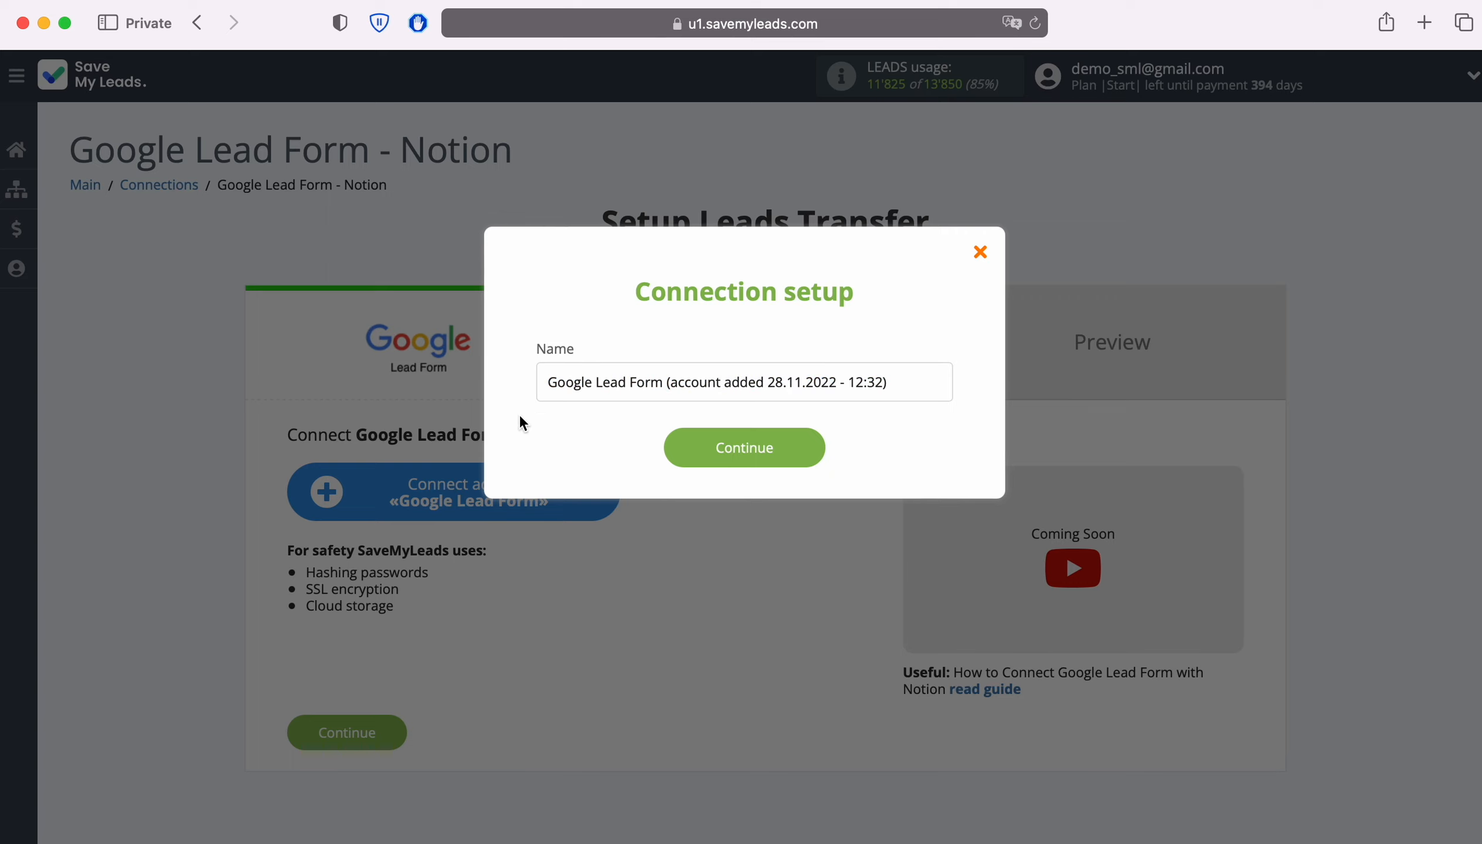
left_click(803, 447)
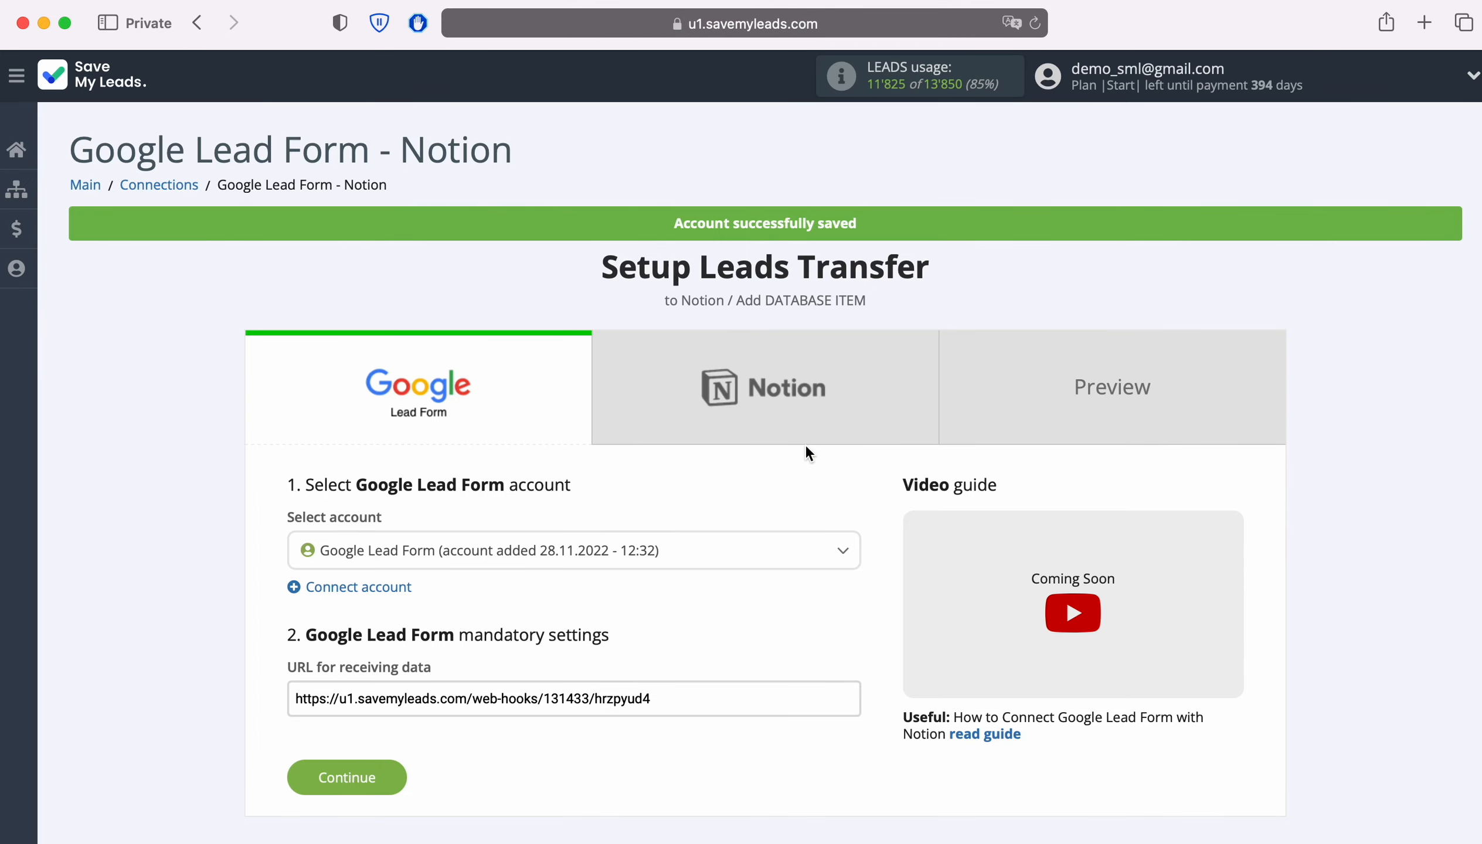
left_click(706, 556)
left_click(652, 628)
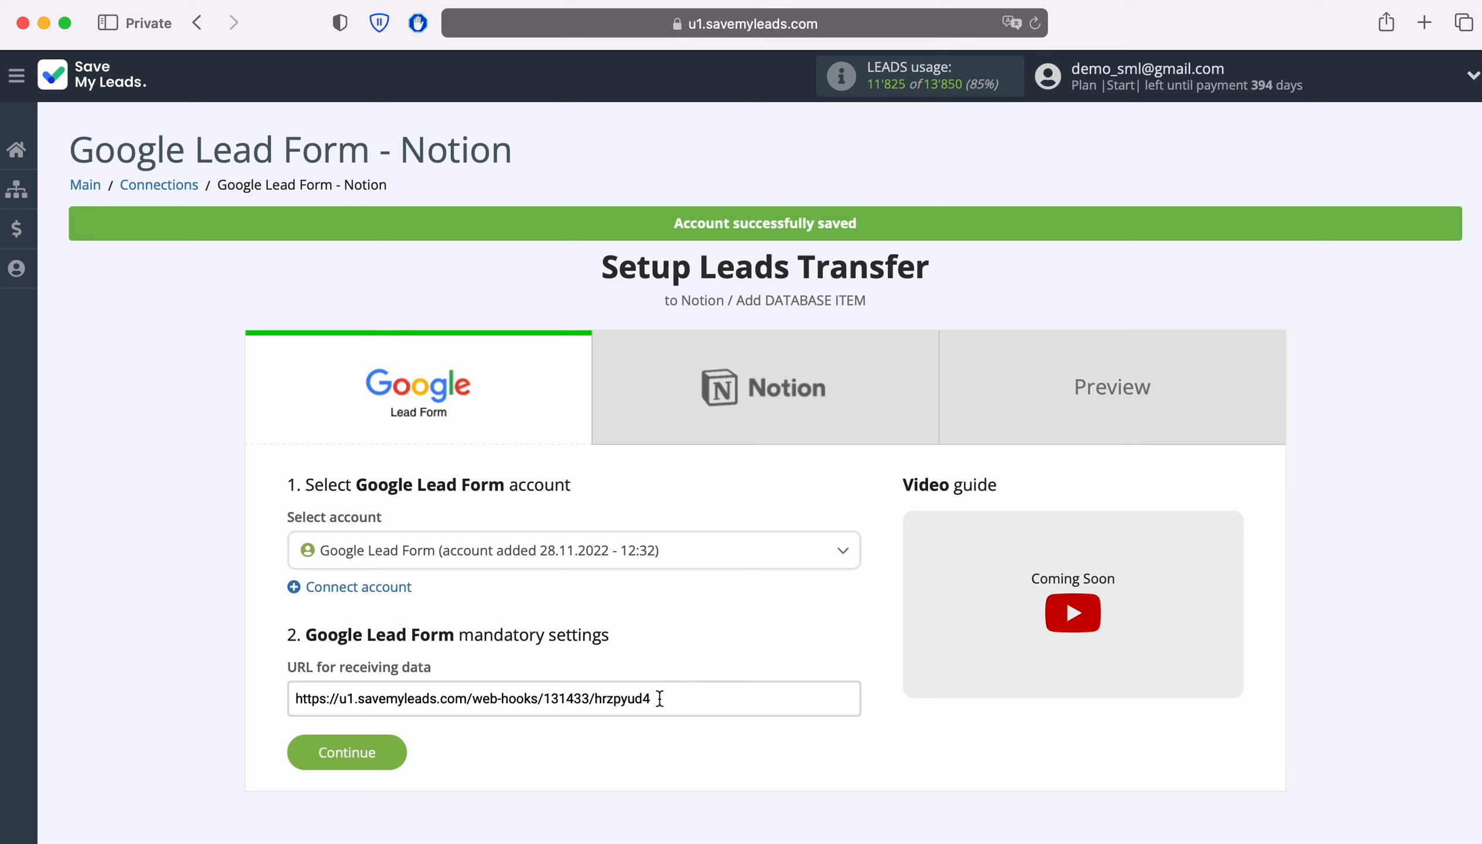
- Copy the full URL for receiving data from the Google Lead Form mandatory settings
left_click_drag(662, 700, 311, 684)
right_click(346, 695)
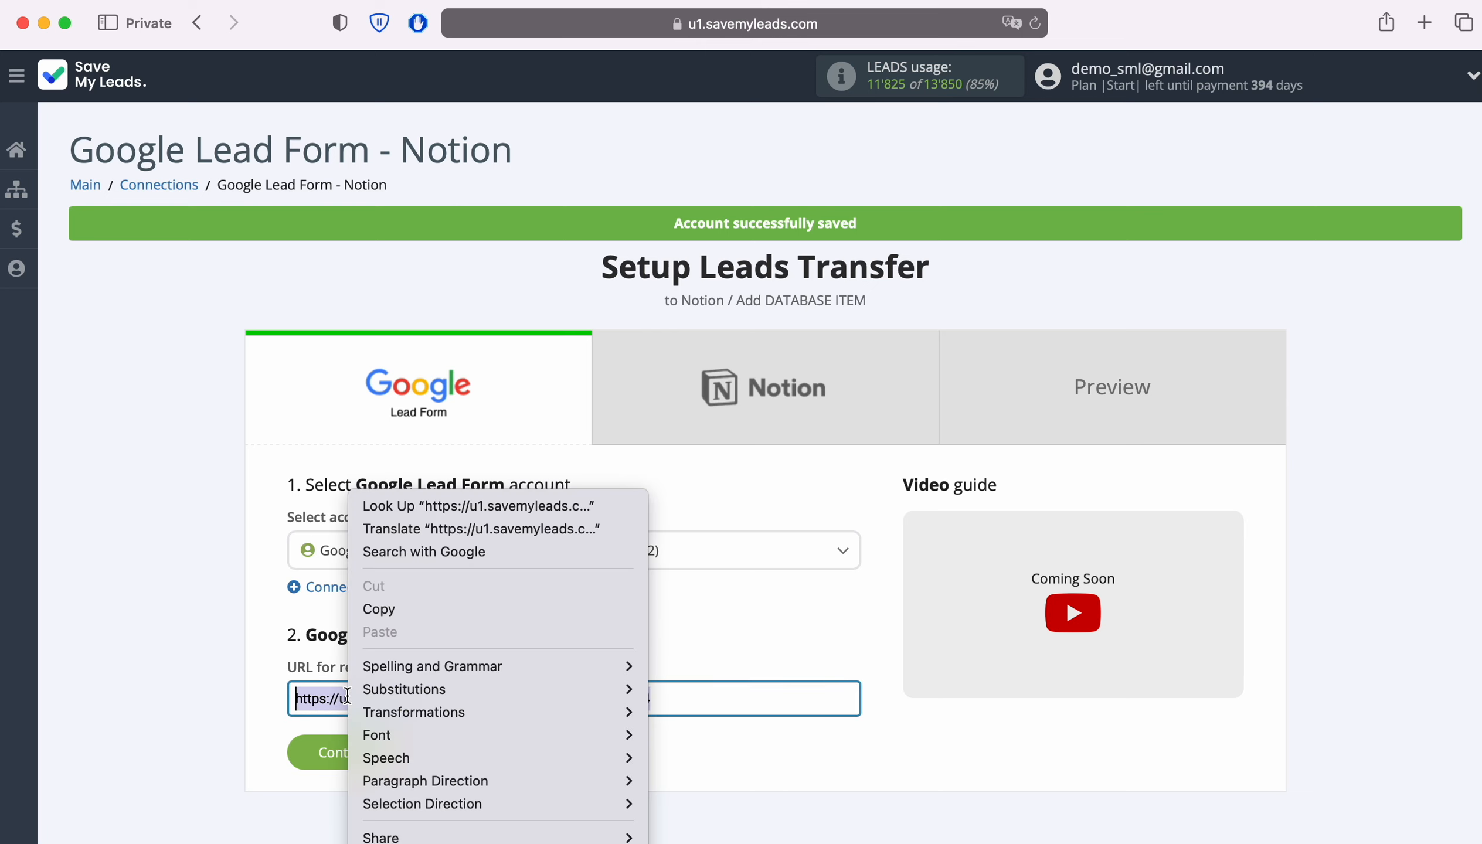
left_click(421, 609)
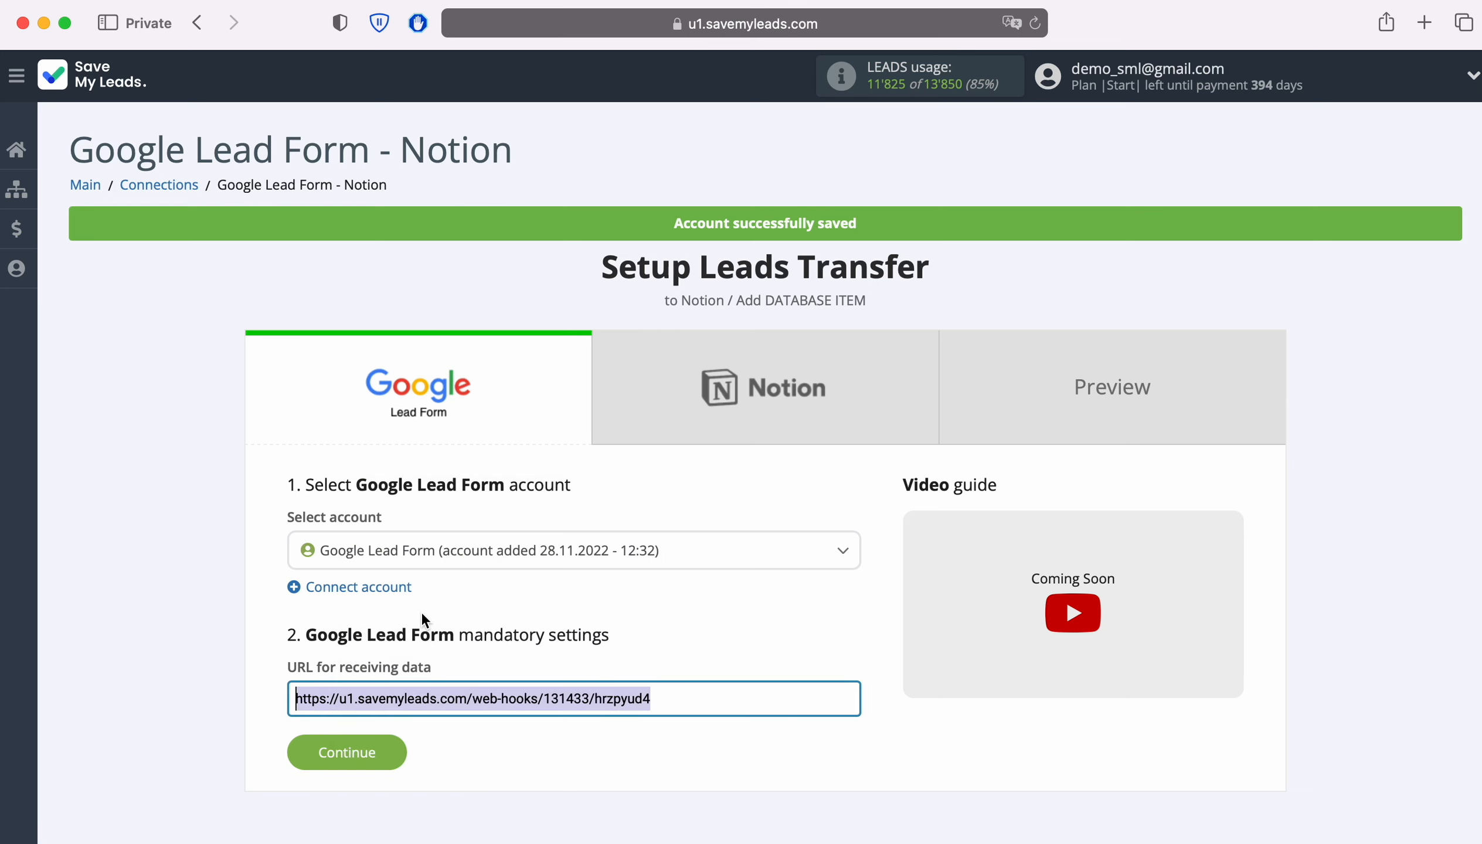
- Switch to Google Ads and open the "Lead Form John" lead form asset for editing
key("ctrl+Tab")
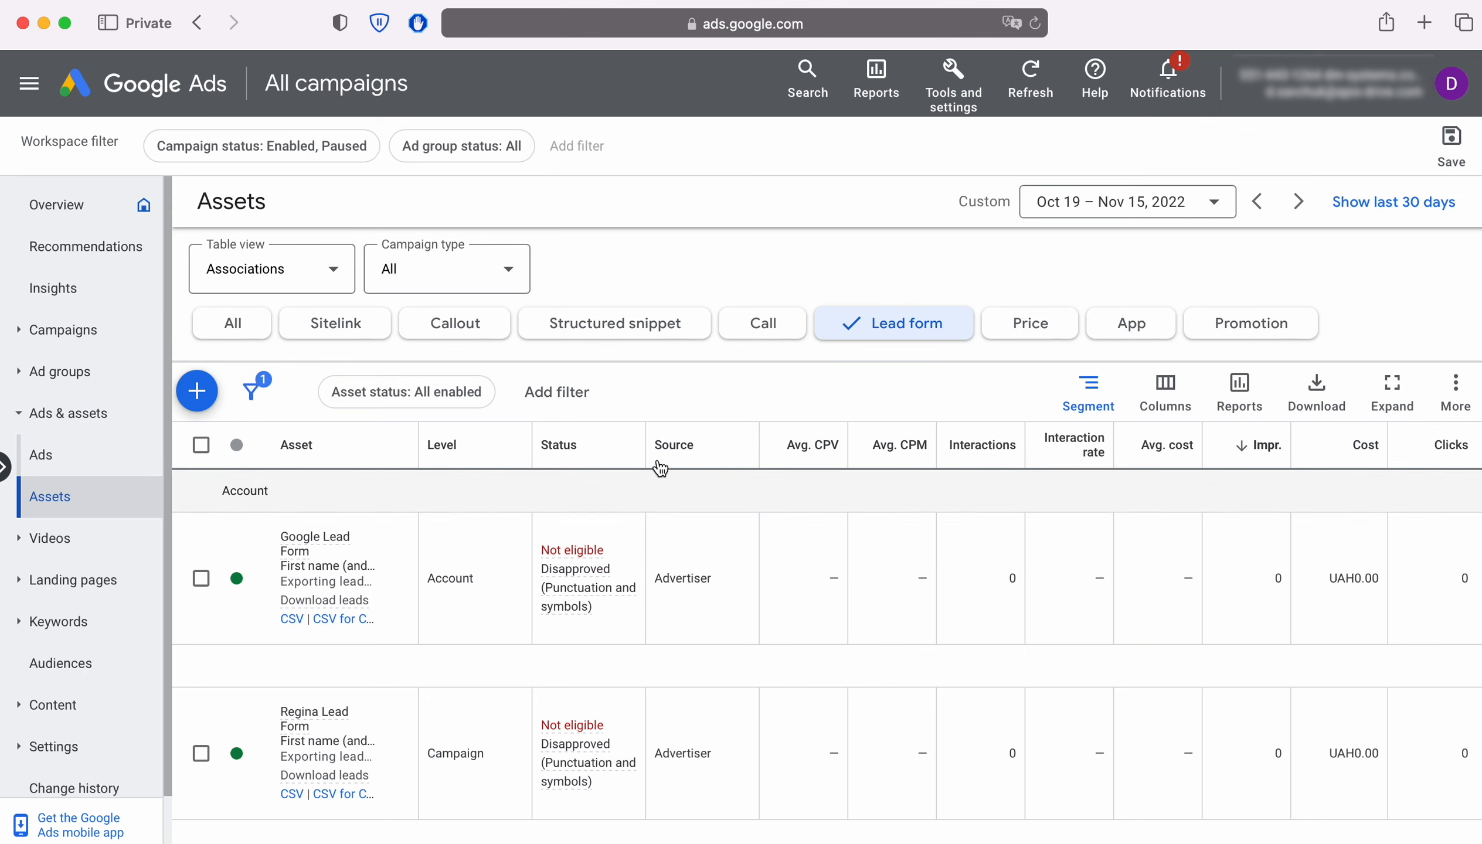
scroll(754, 516, "down", 5)
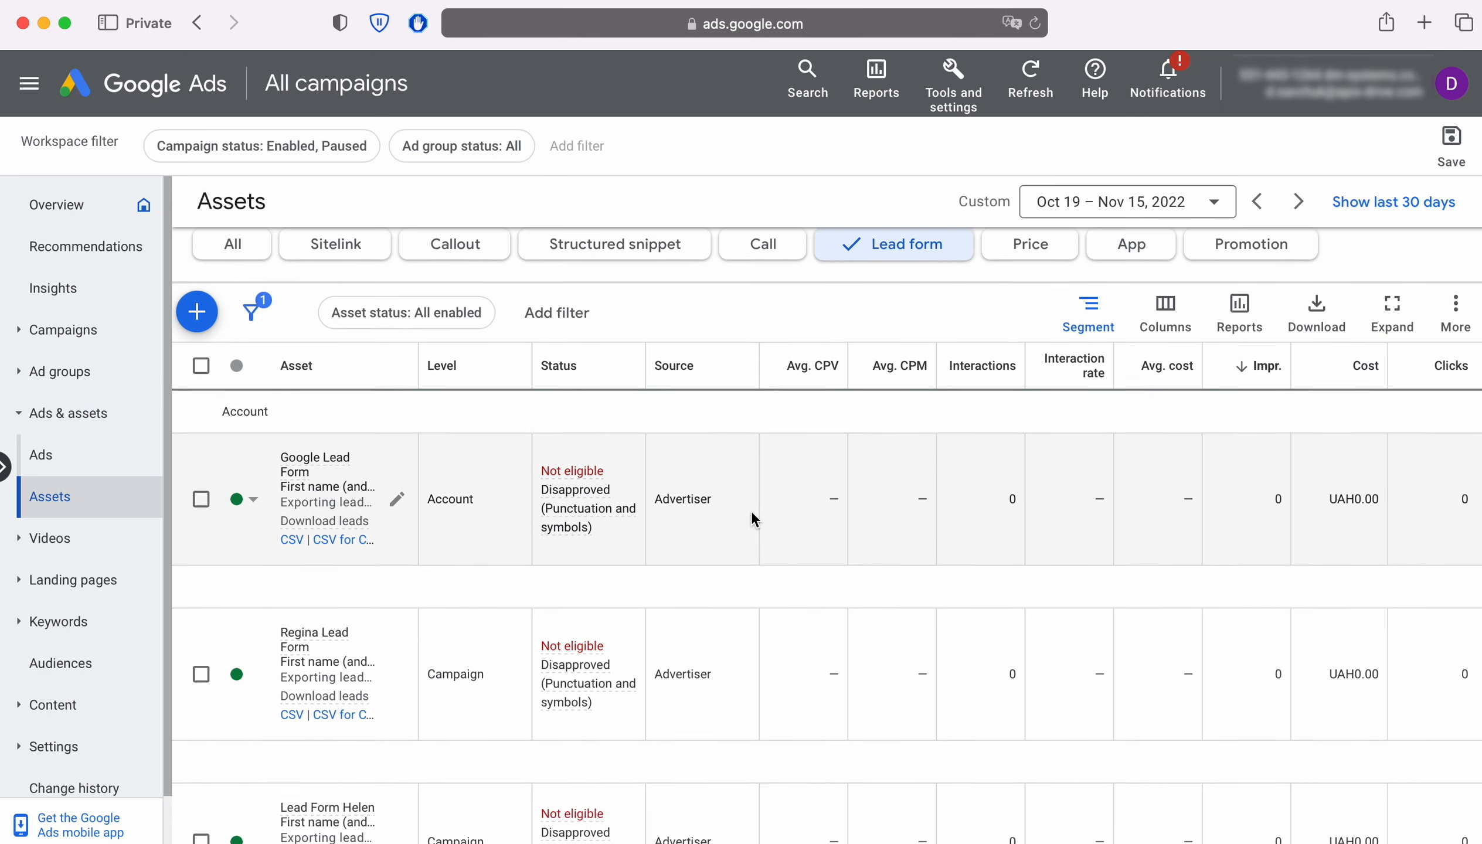
scroll(754, 514, "down", 2)
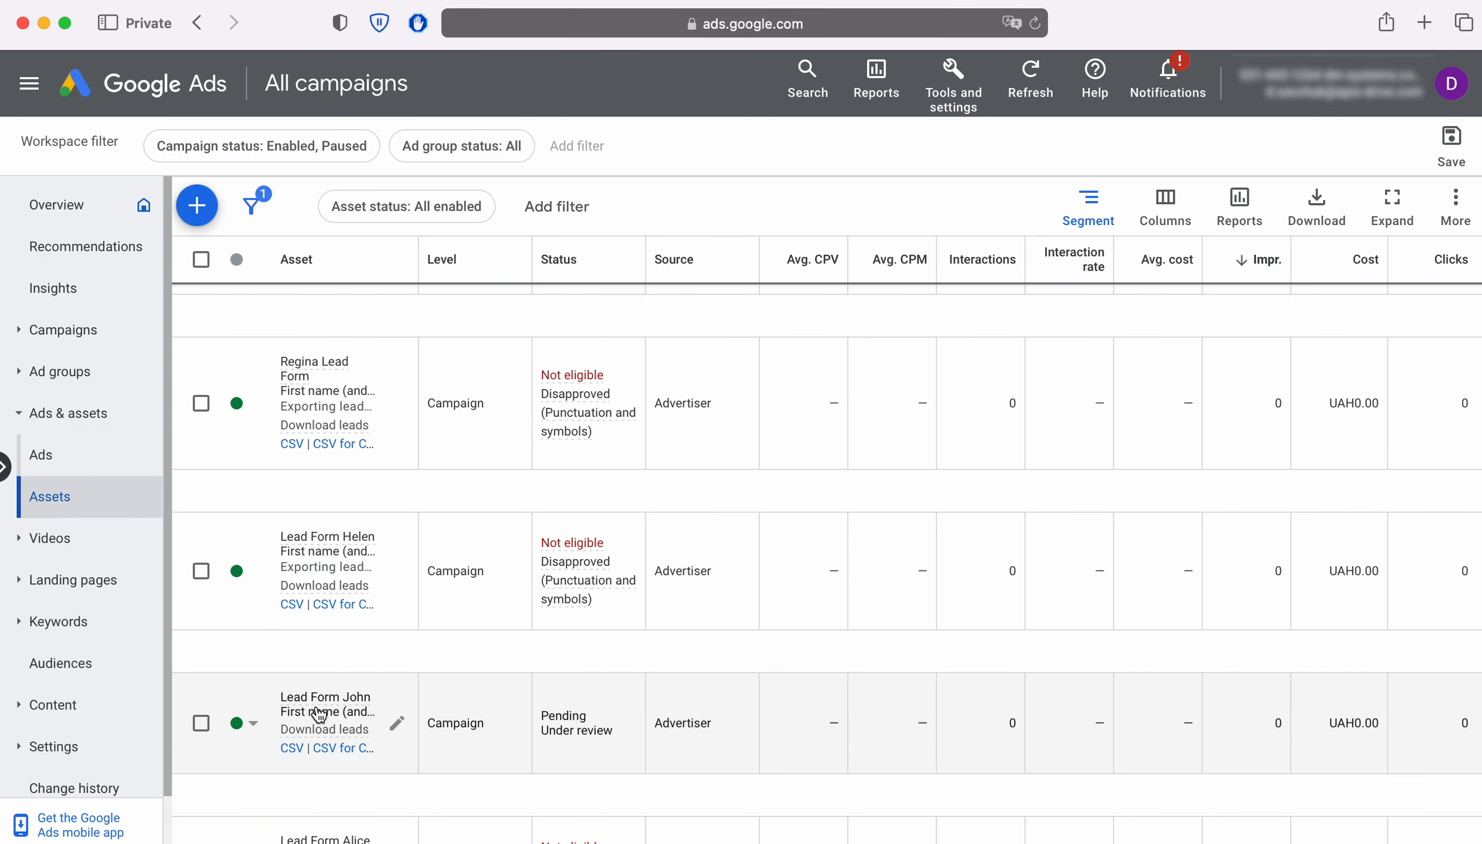
left_click(316, 706)
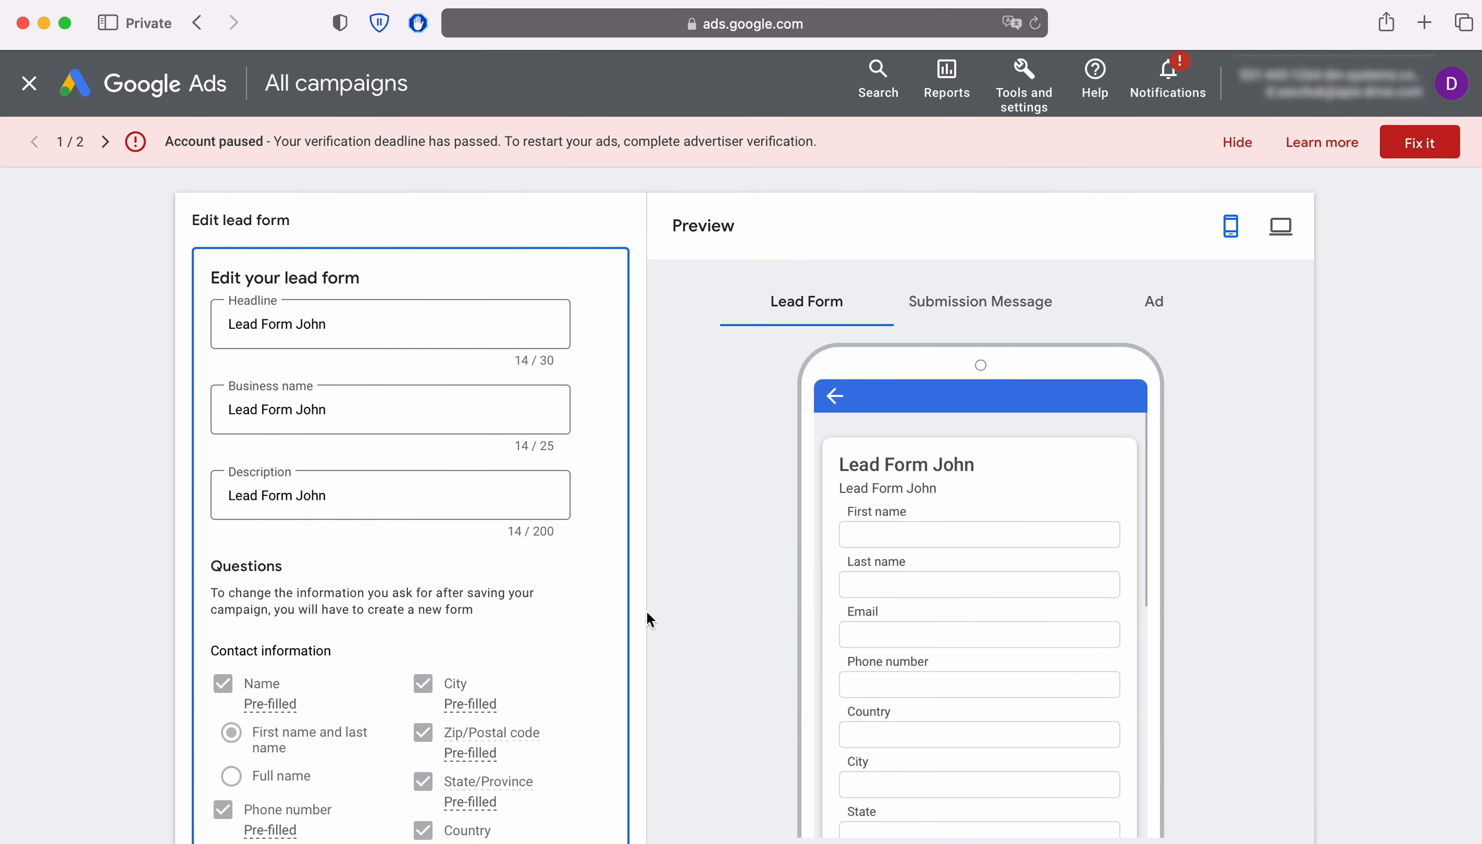
- Expand the other data integration options for exporting leads and paste the copied URL as the webhook URL
scroll(646, 610, "down", 6)
scroll(647, 610, "down", 12)
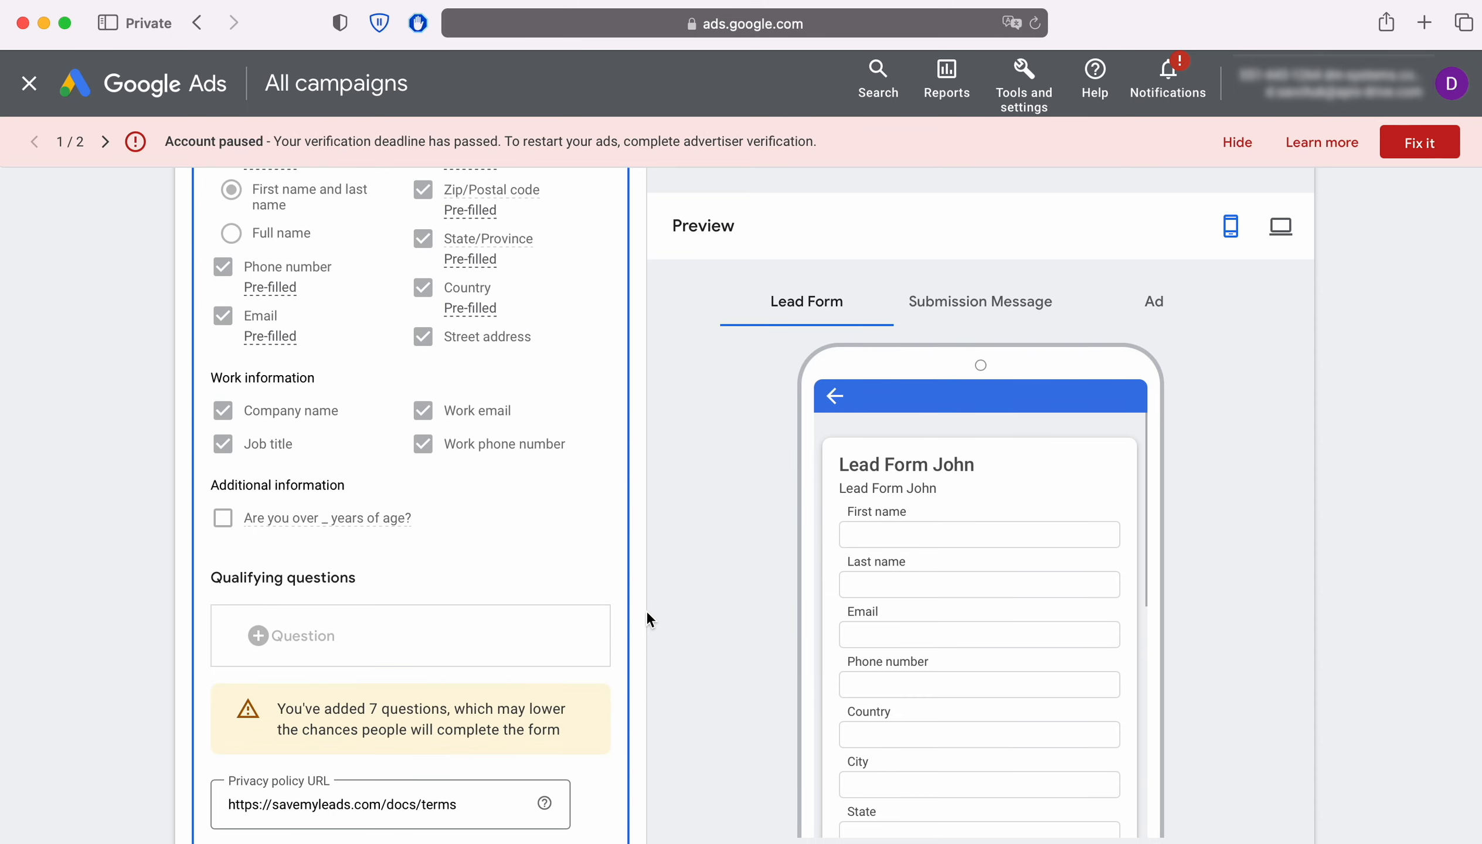
scroll(646, 610, "down", 17)
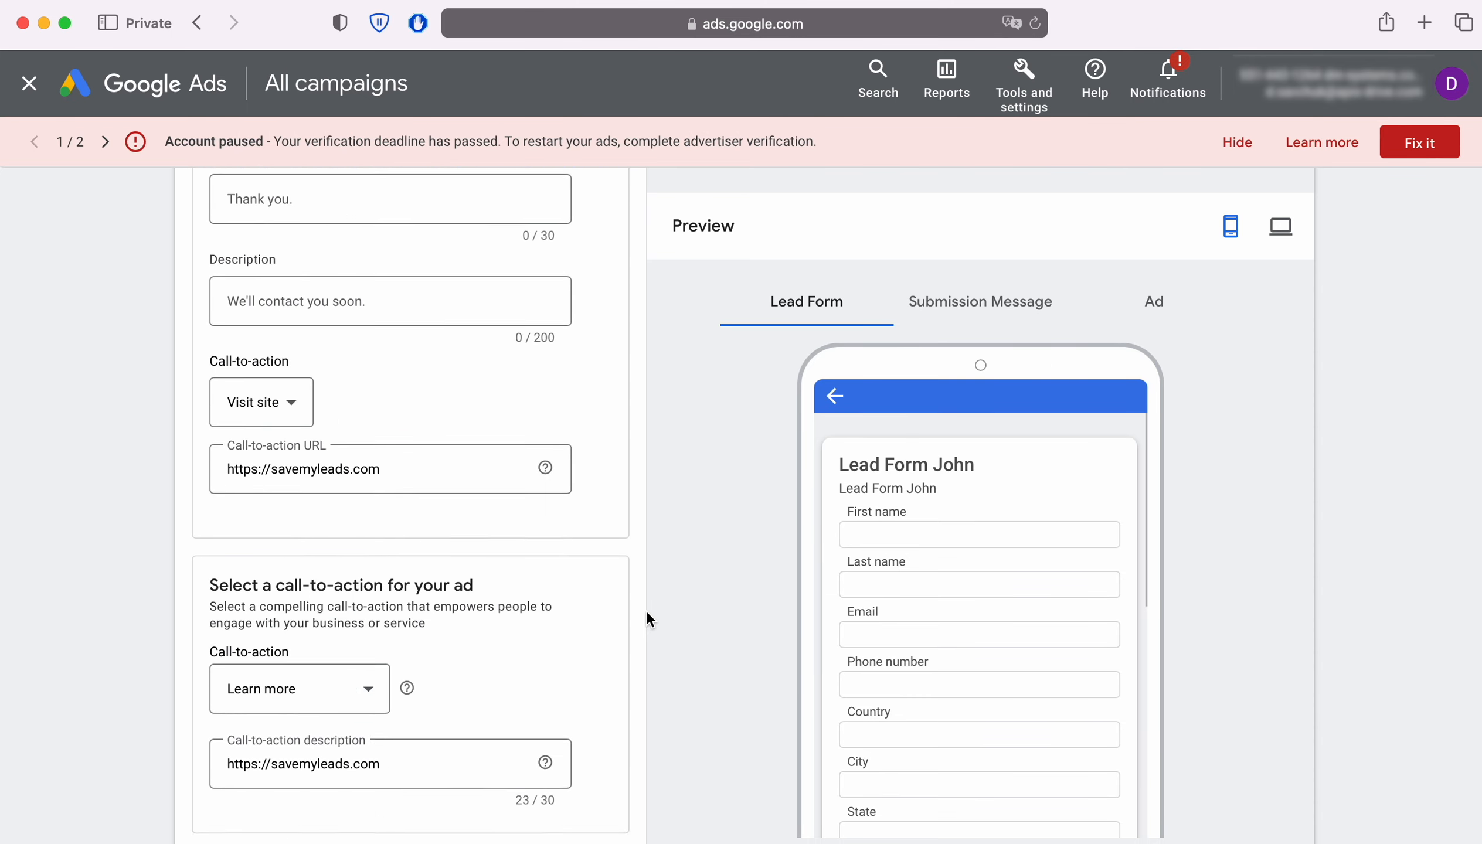
scroll(647, 613, "down", 10)
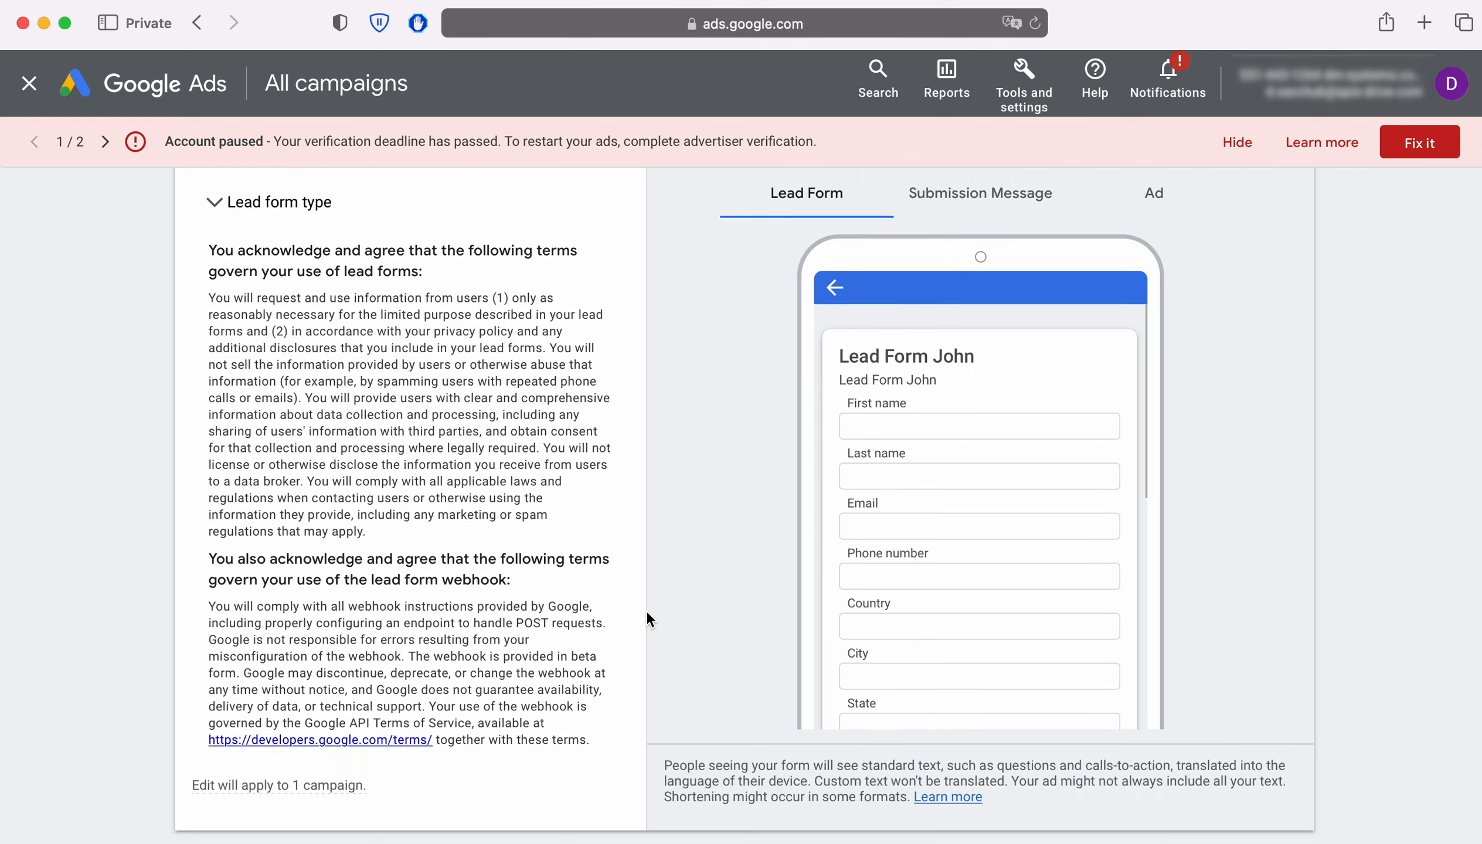
left_click(359, 621)
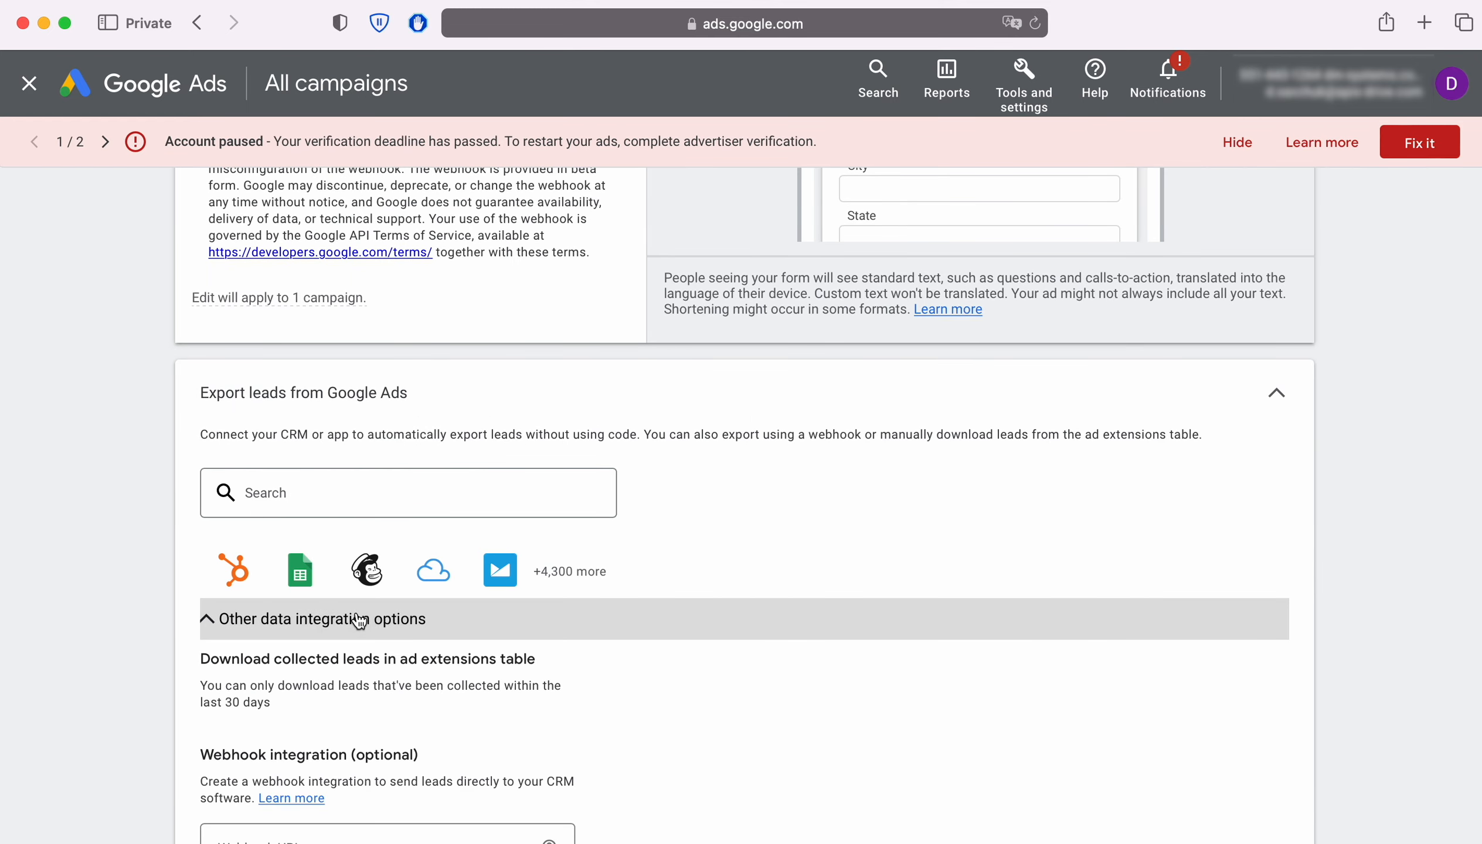
scroll(674, 642, "down", 5)
scroll(676, 647, "down", 2)
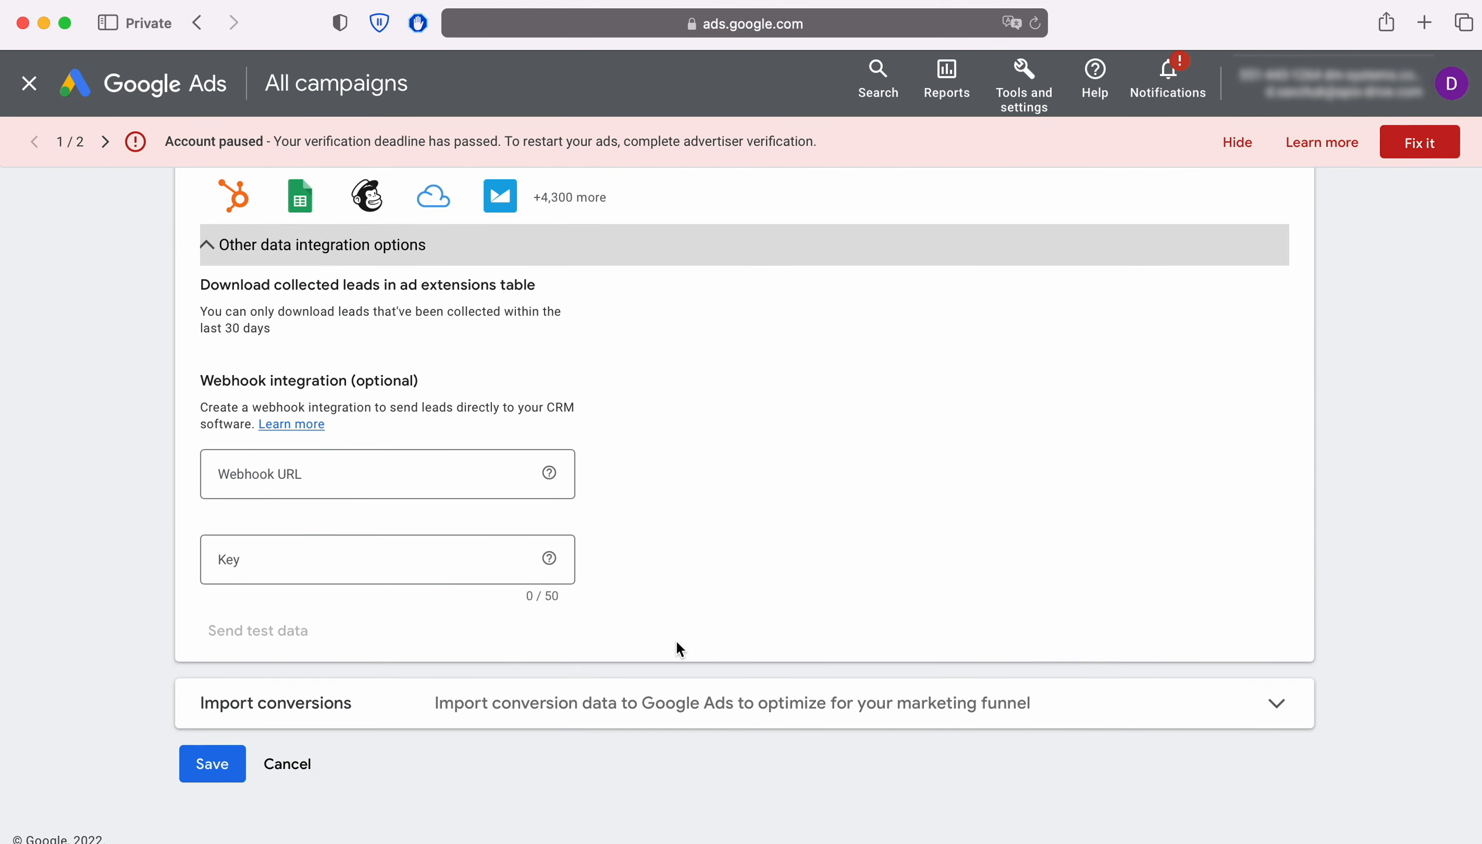
left_click(287, 473)
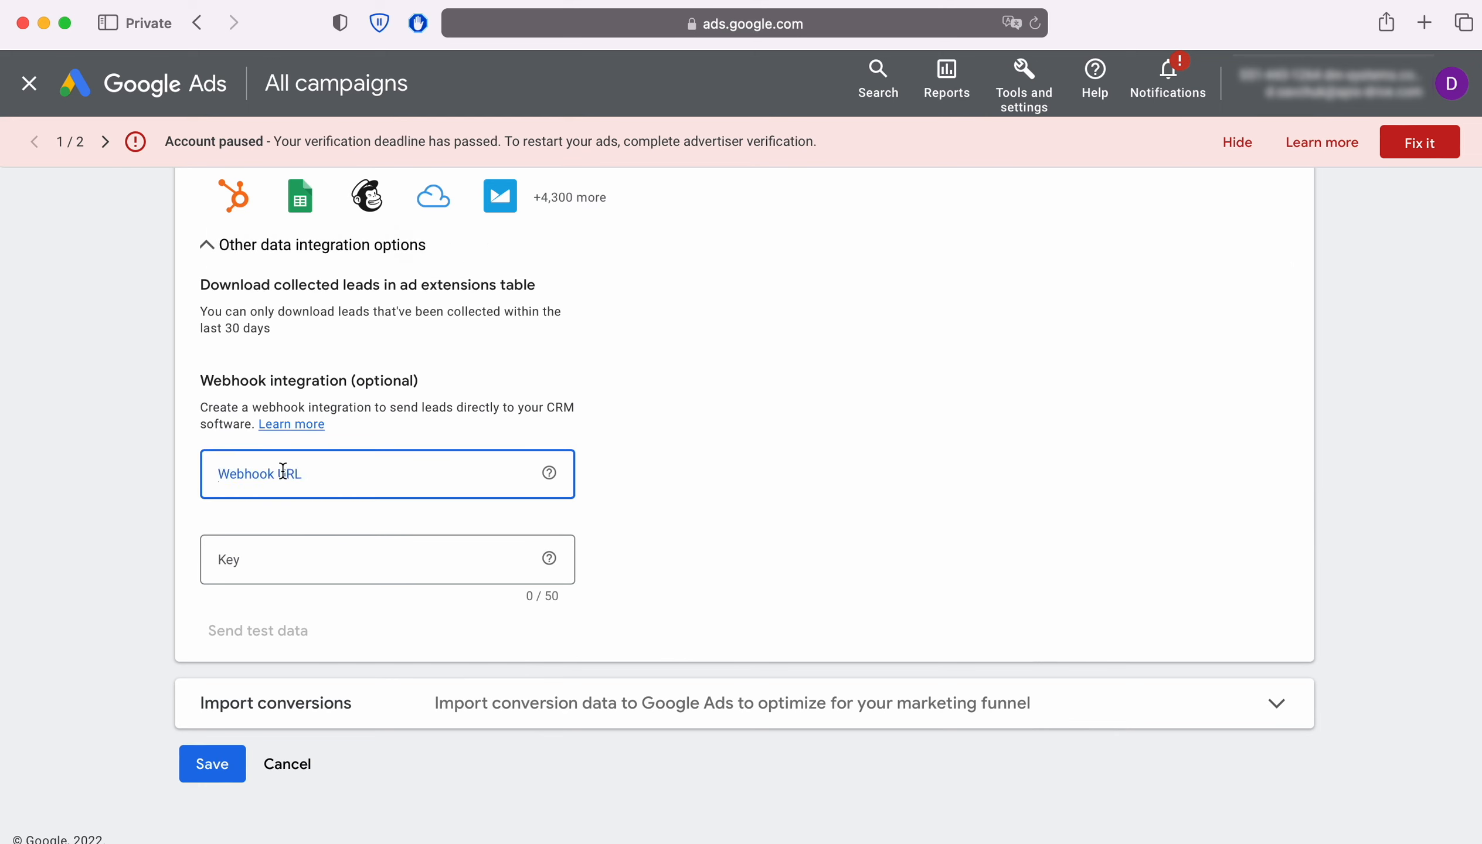
right_click(282, 469)
left_click(330, 529)
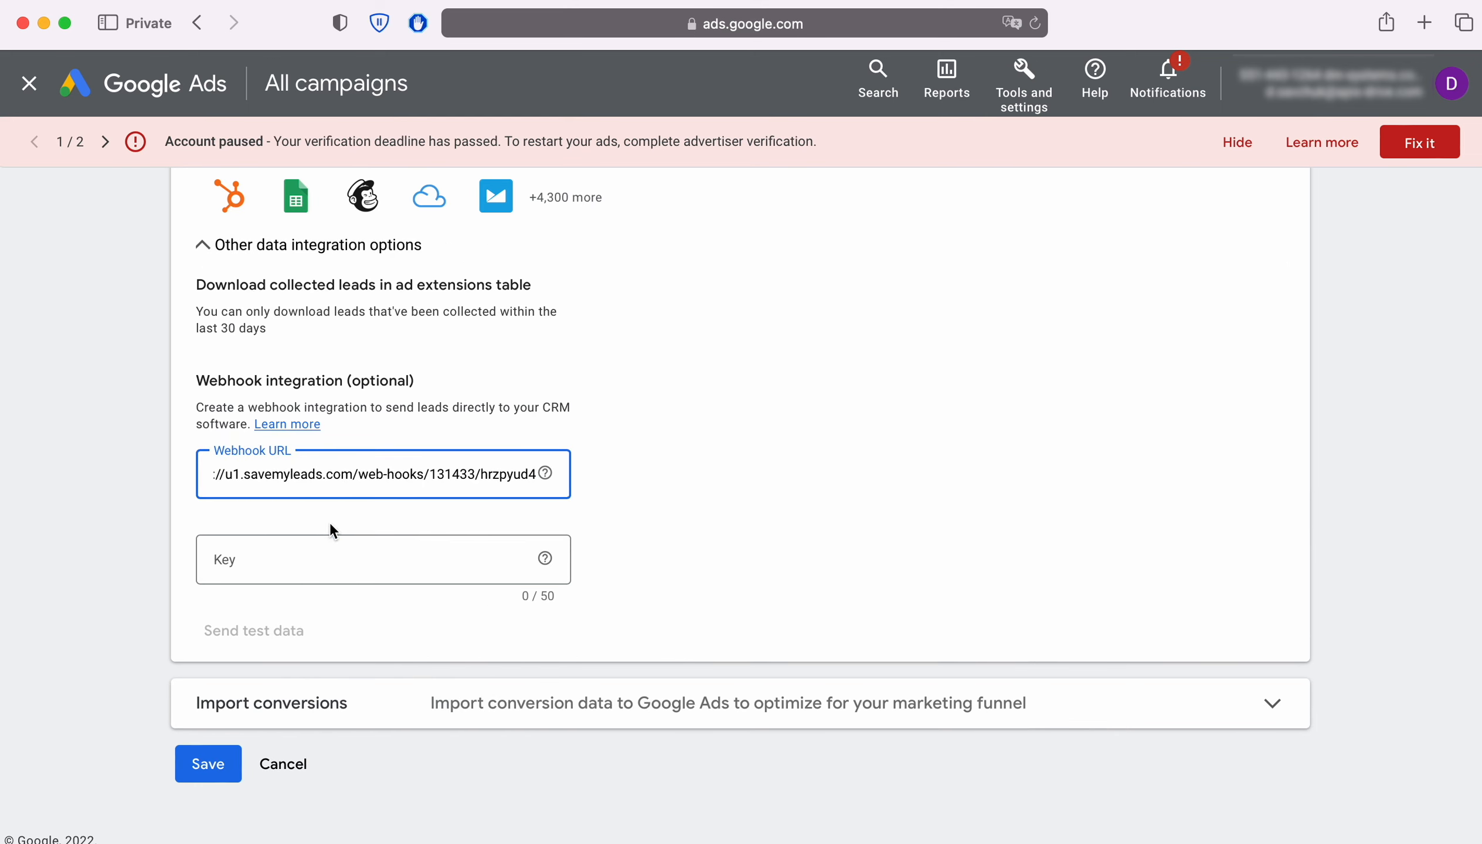
- Copy the part of the webhook URL after its last slash and paste it as the webhook key
left_click_drag(481, 475, 536, 475)
right_click(519, 474)
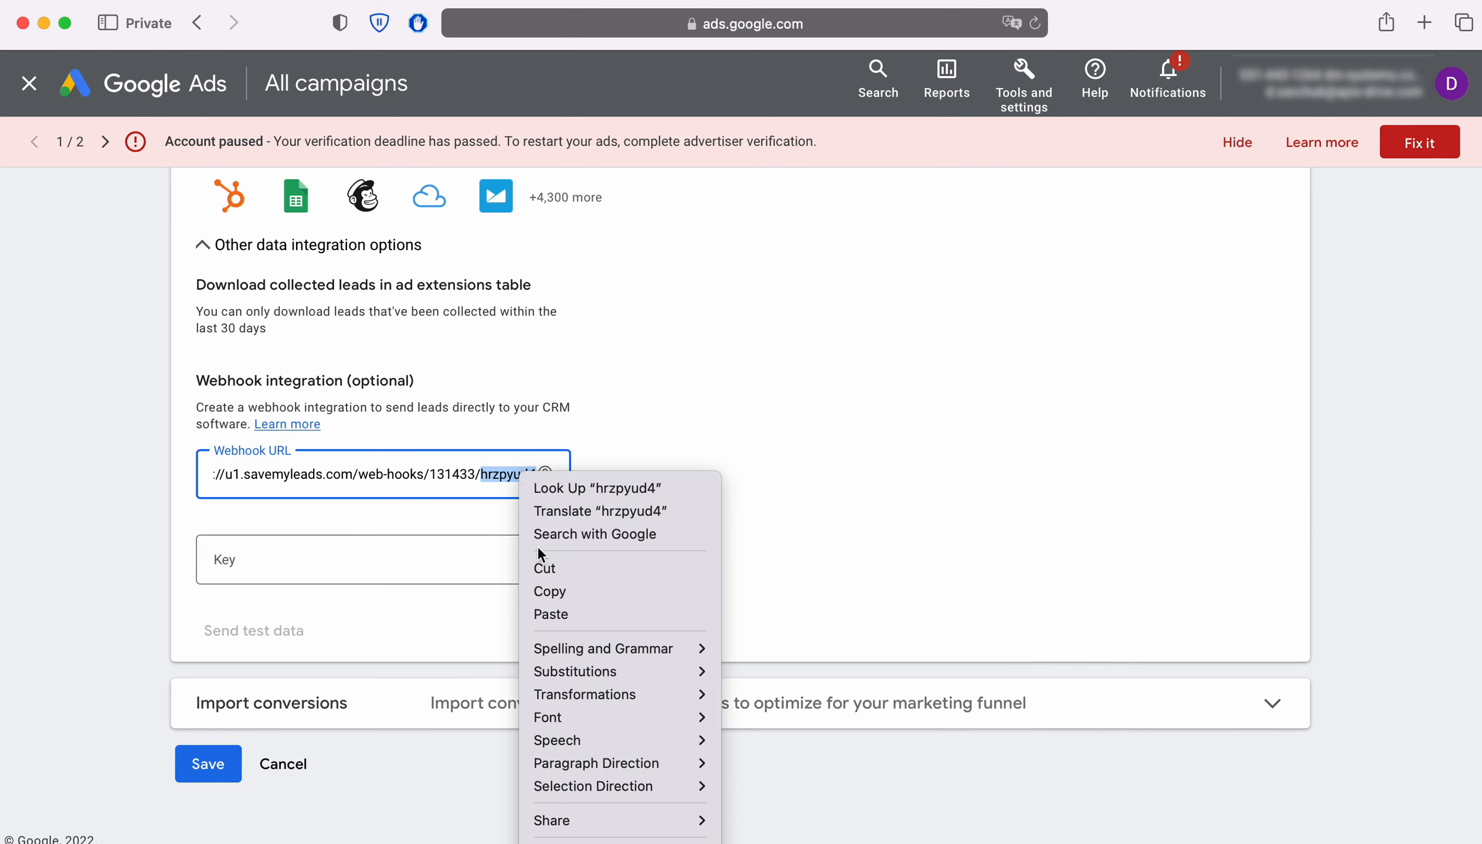
left_click(569, 591)
left_click(252, 576)
right_click(243, 564)
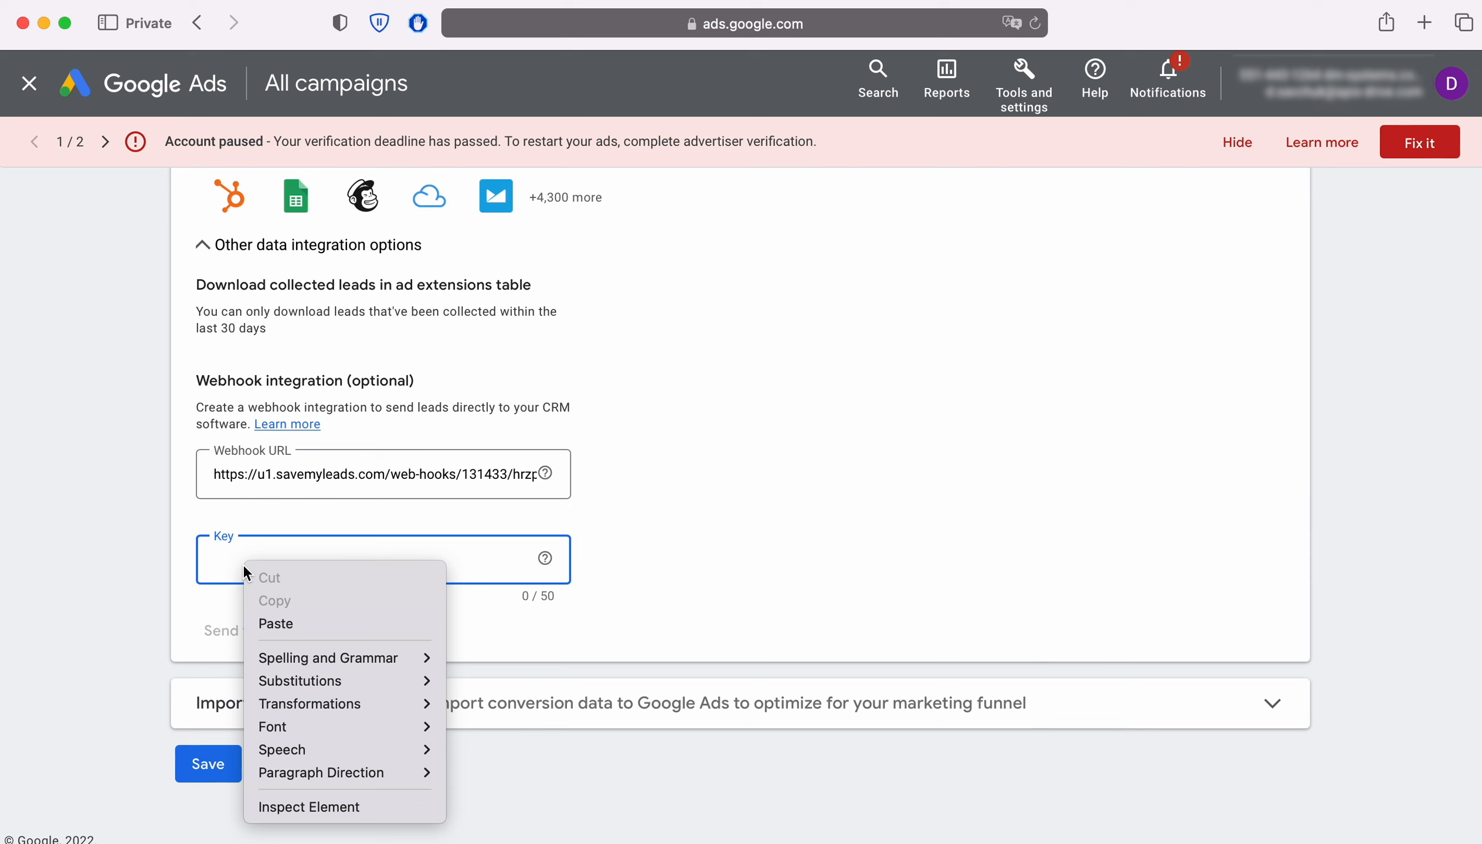
left_click(276, 622)
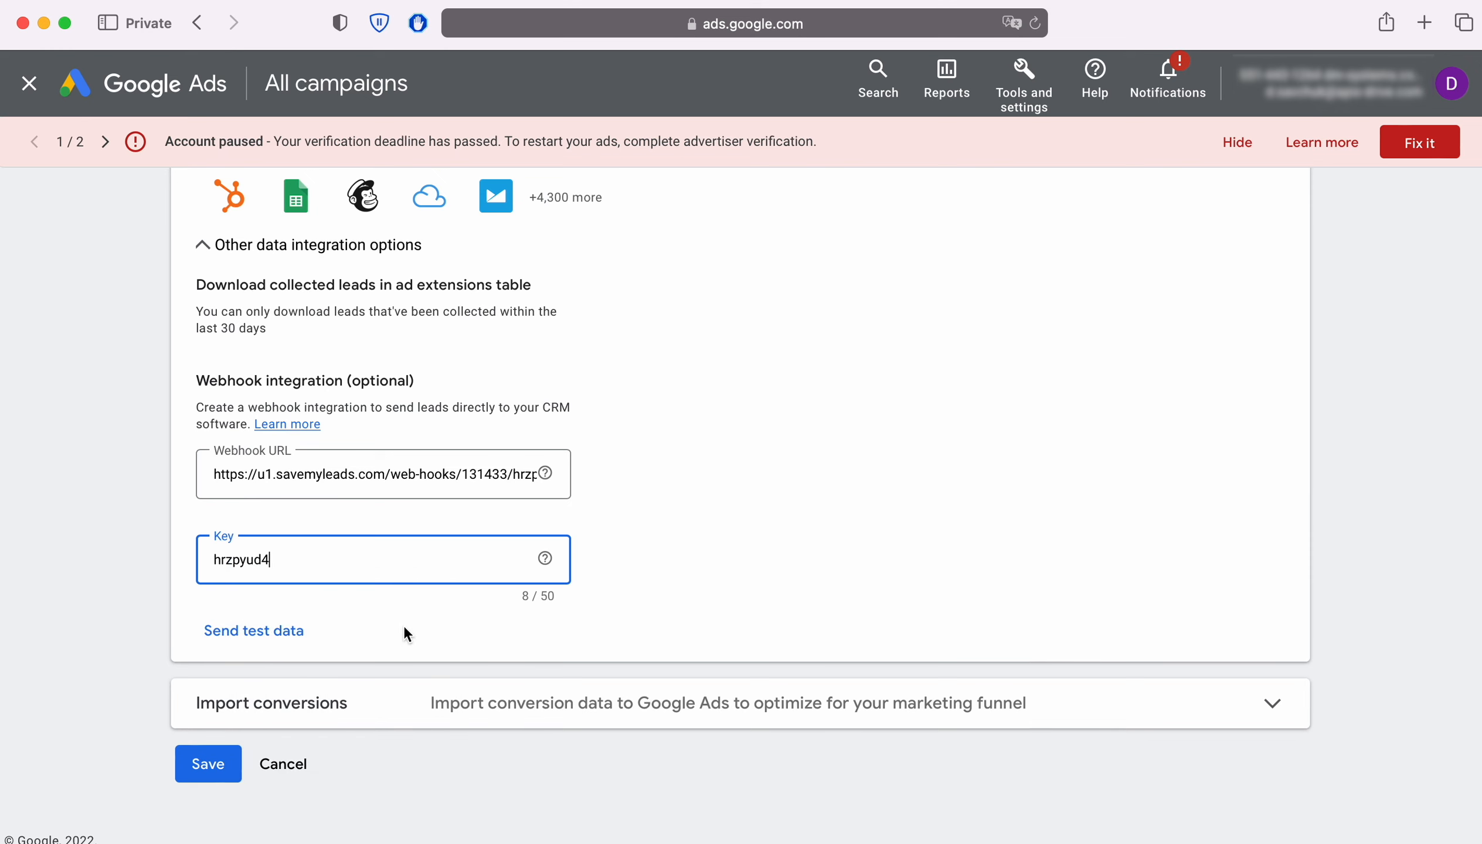
- Send test data through the webhook and save the lead form
left_click(254, 630)
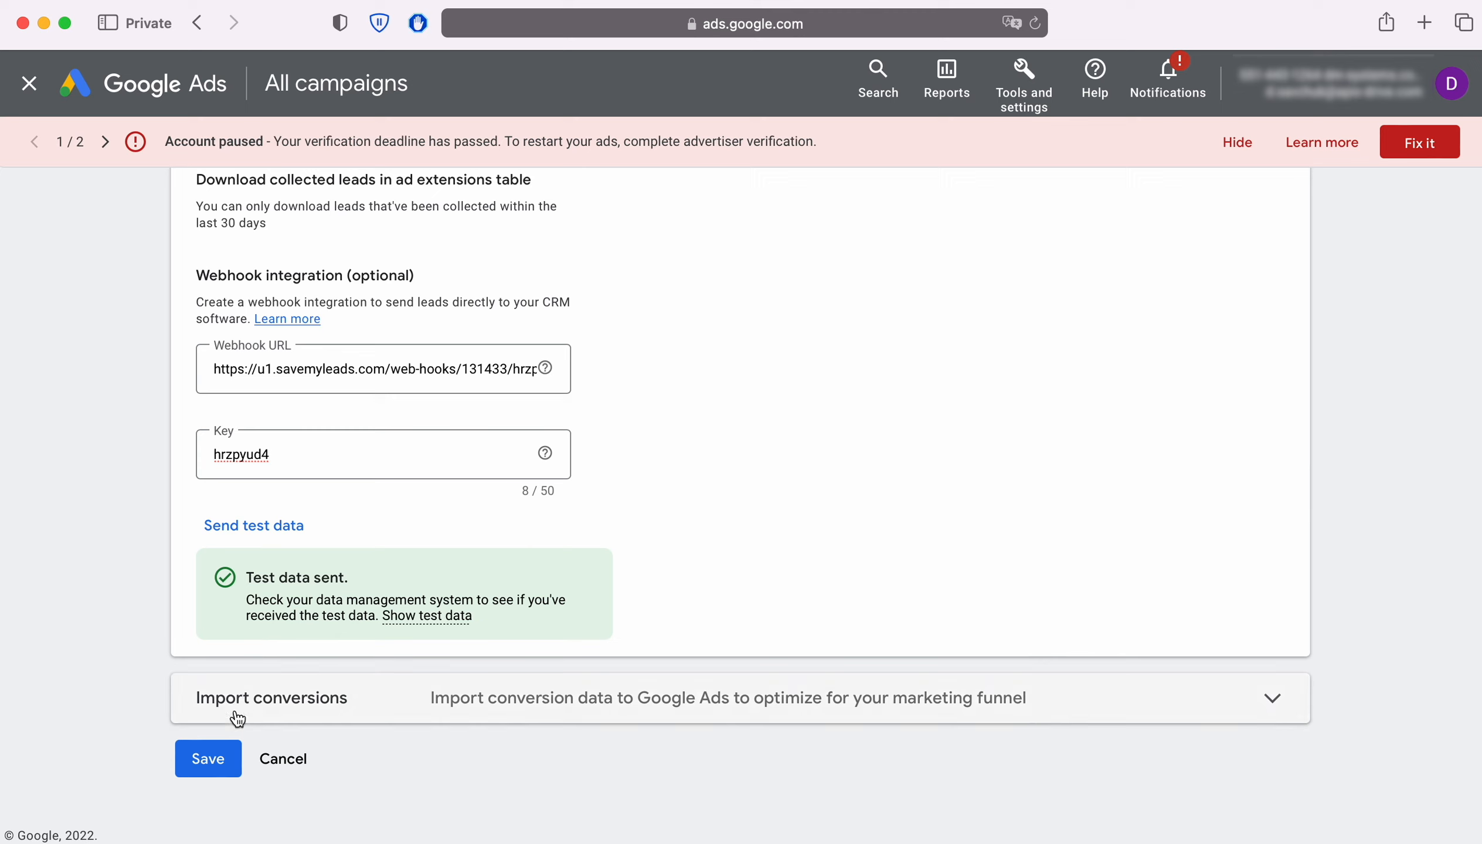
left_click(206, 759)
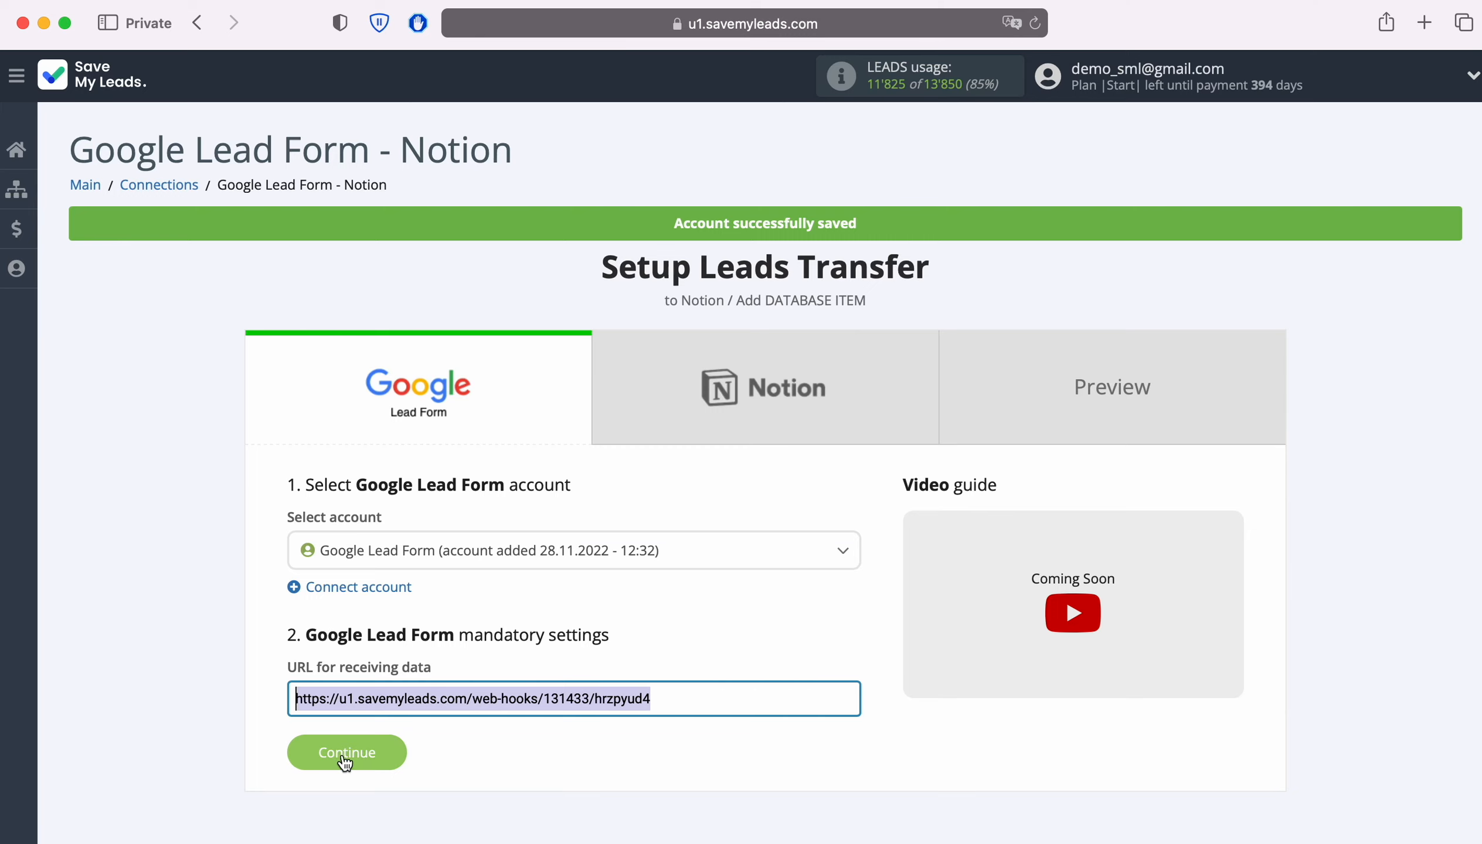
- Back in SaveMyLeads, complete the Google Lead Form stage and proceed to the Notion account setup
left_click(344, 758)
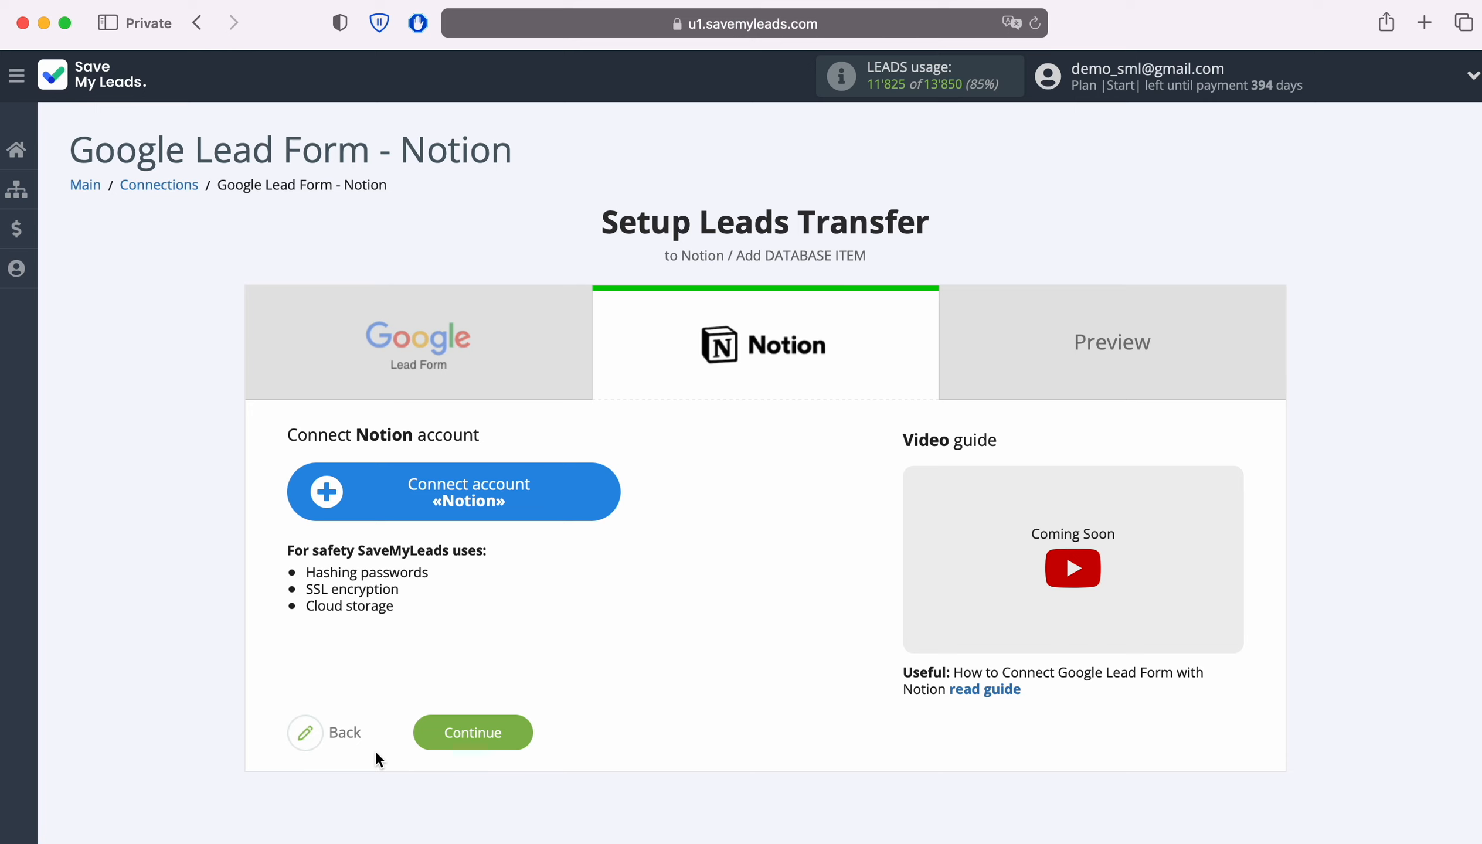
- Start connecting a Notion account and log in to Notion with the account's email address and password
left_click(609, 495)
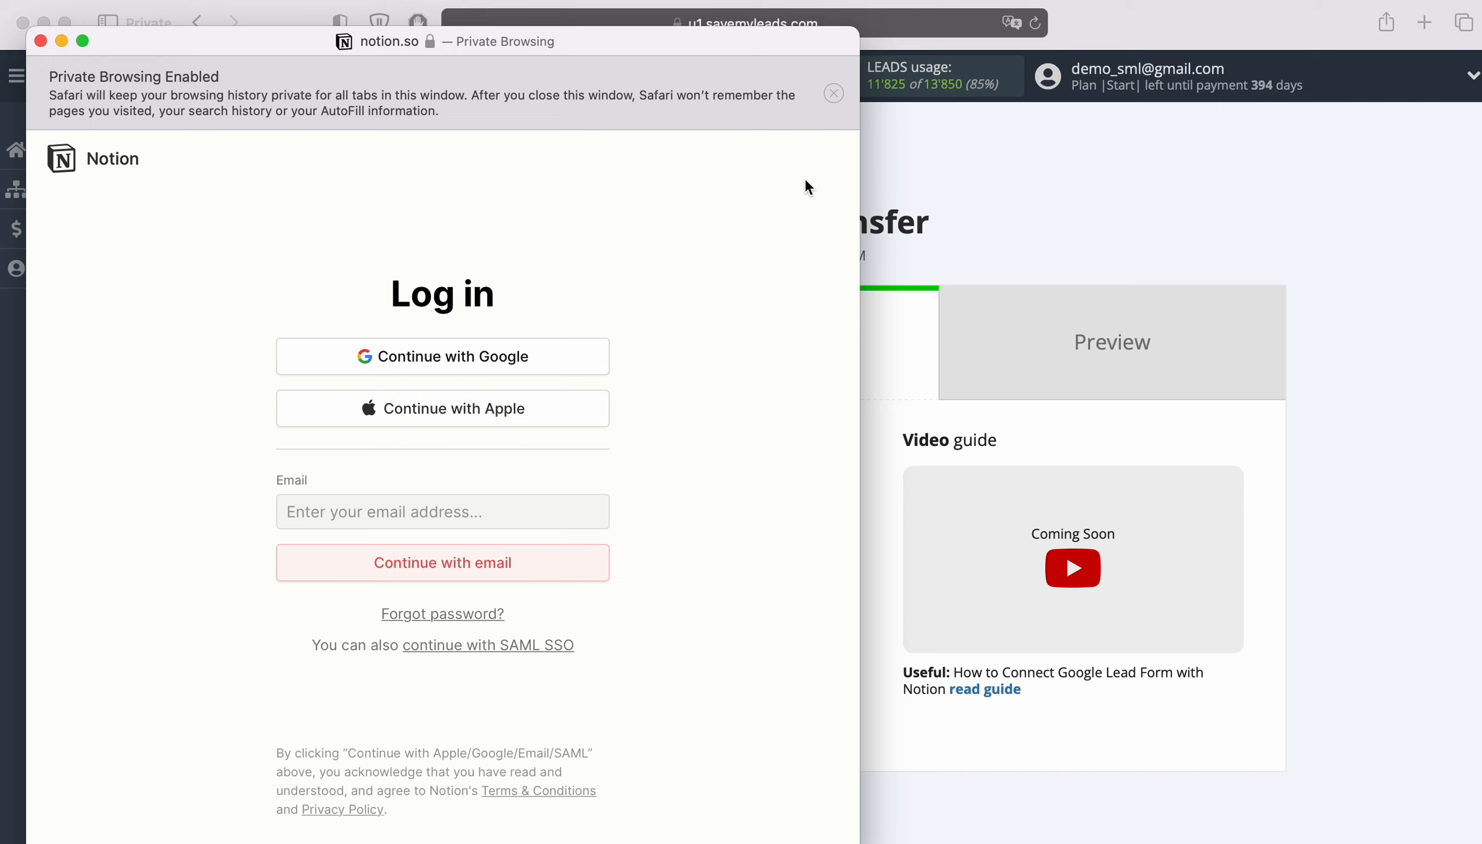
left_click(384, 511)
right_click(355, 515)
left_click(388, 574)
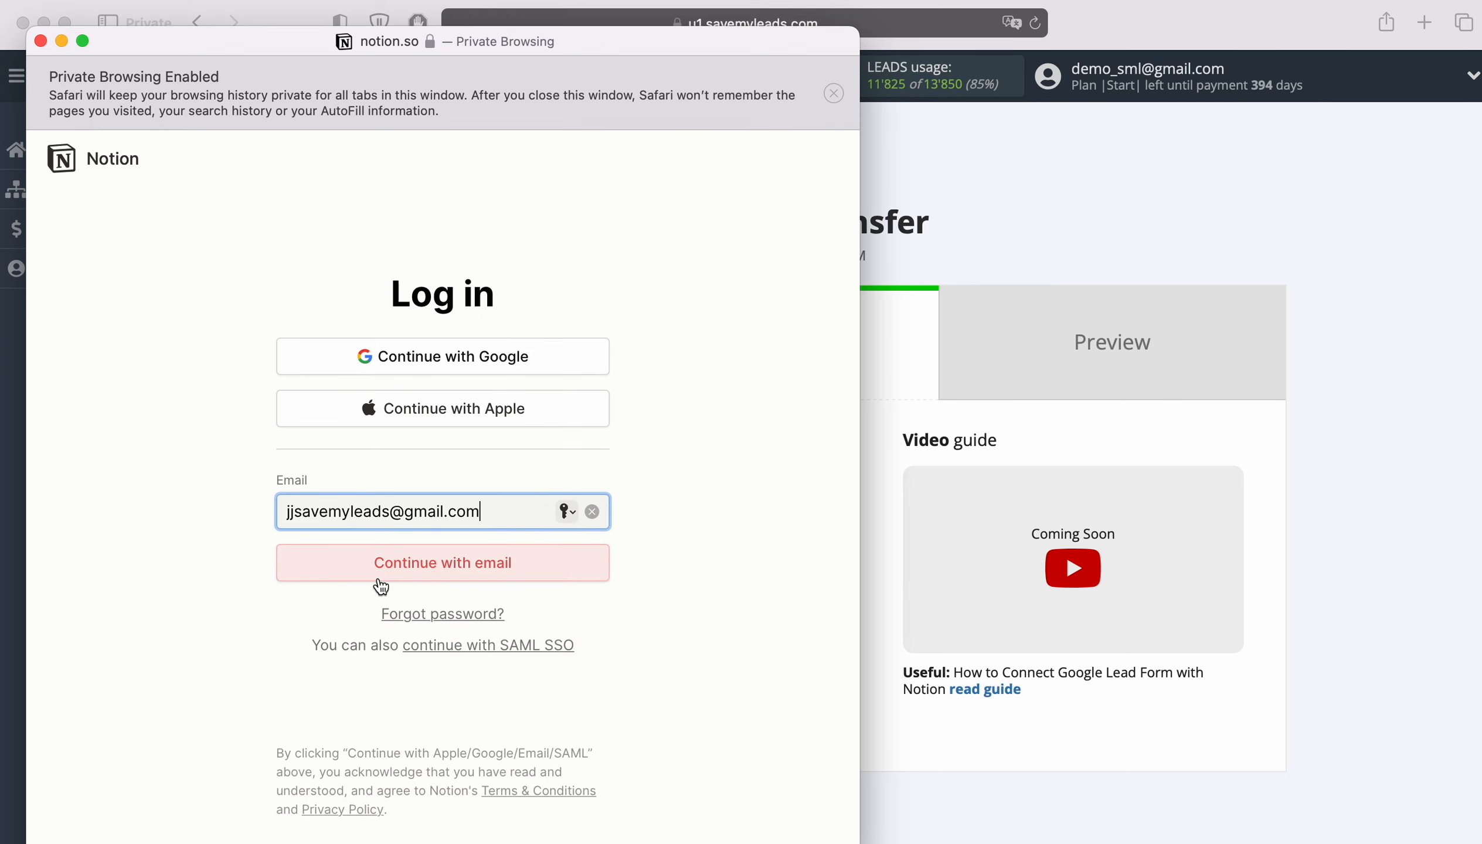
left_click(446, 573)
type("••••••••••••••")
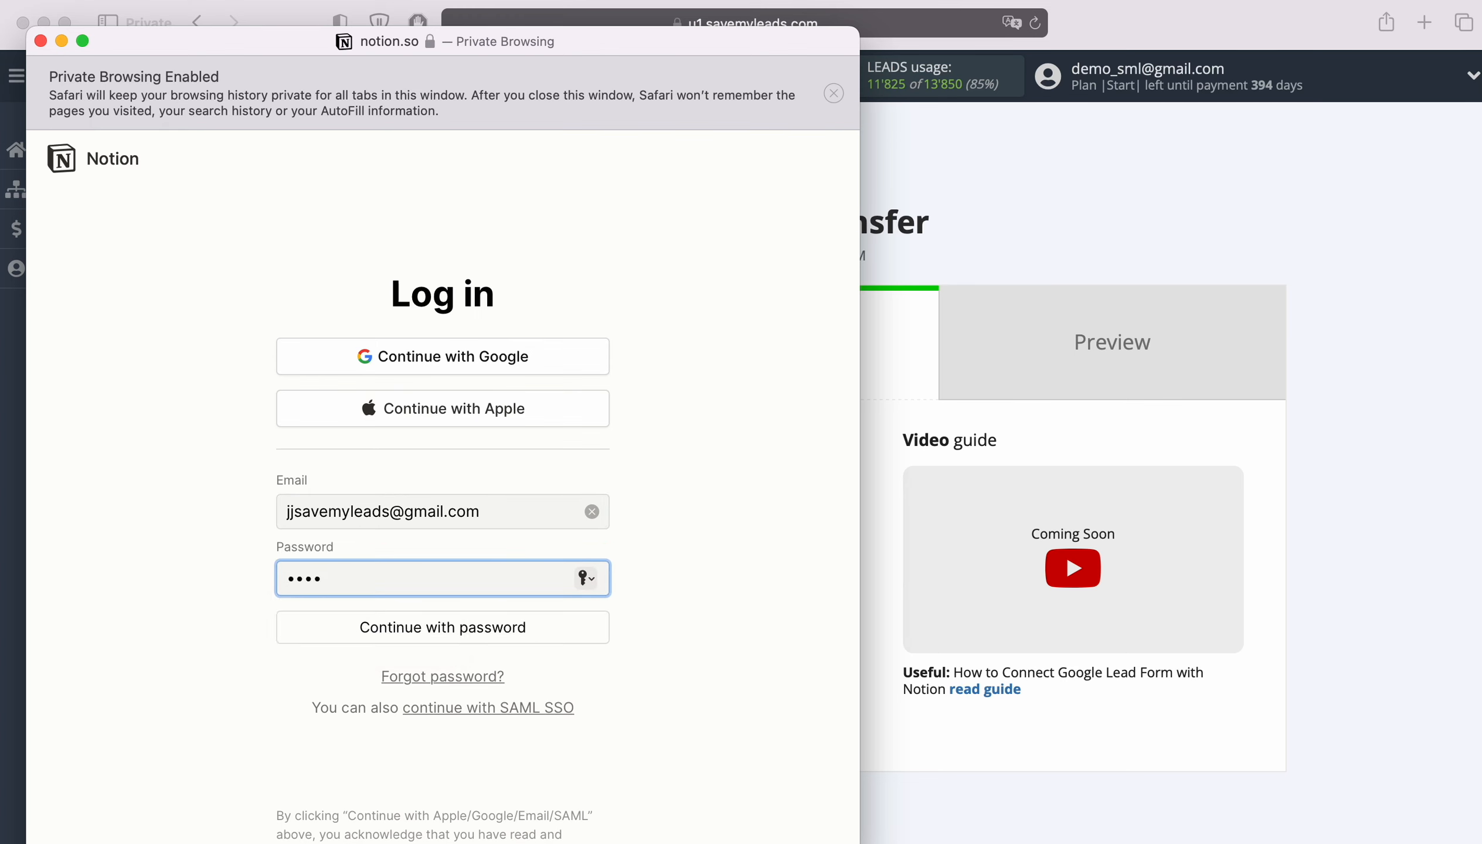
left_click(410, 631)
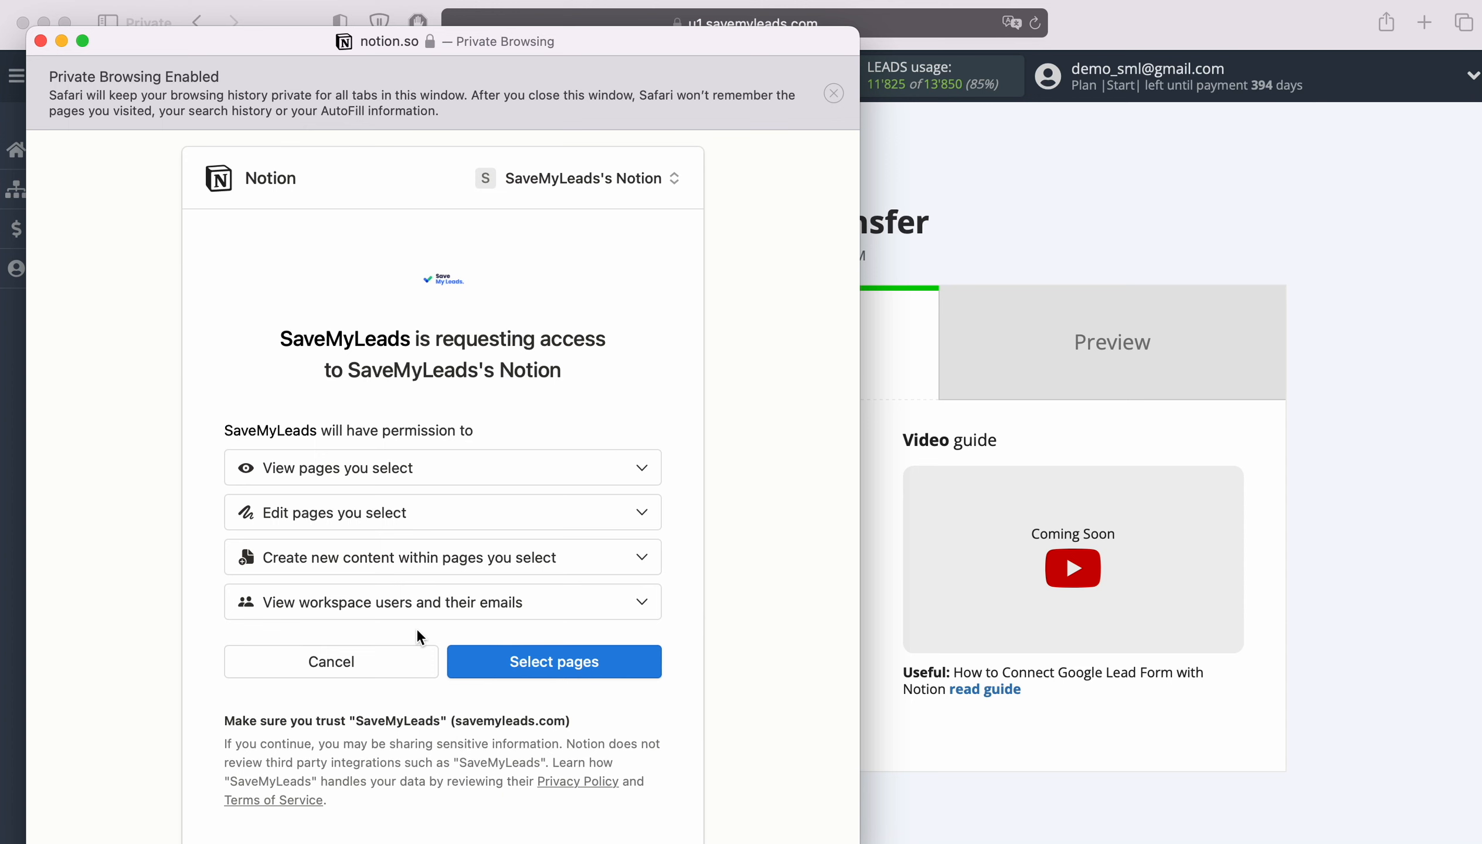
- Grant SaveMyLeads access to all the listed pages in the SaveMyLeads's Notion workspace
scroll(417, 630, "down", 1)
left_click(629, 635)
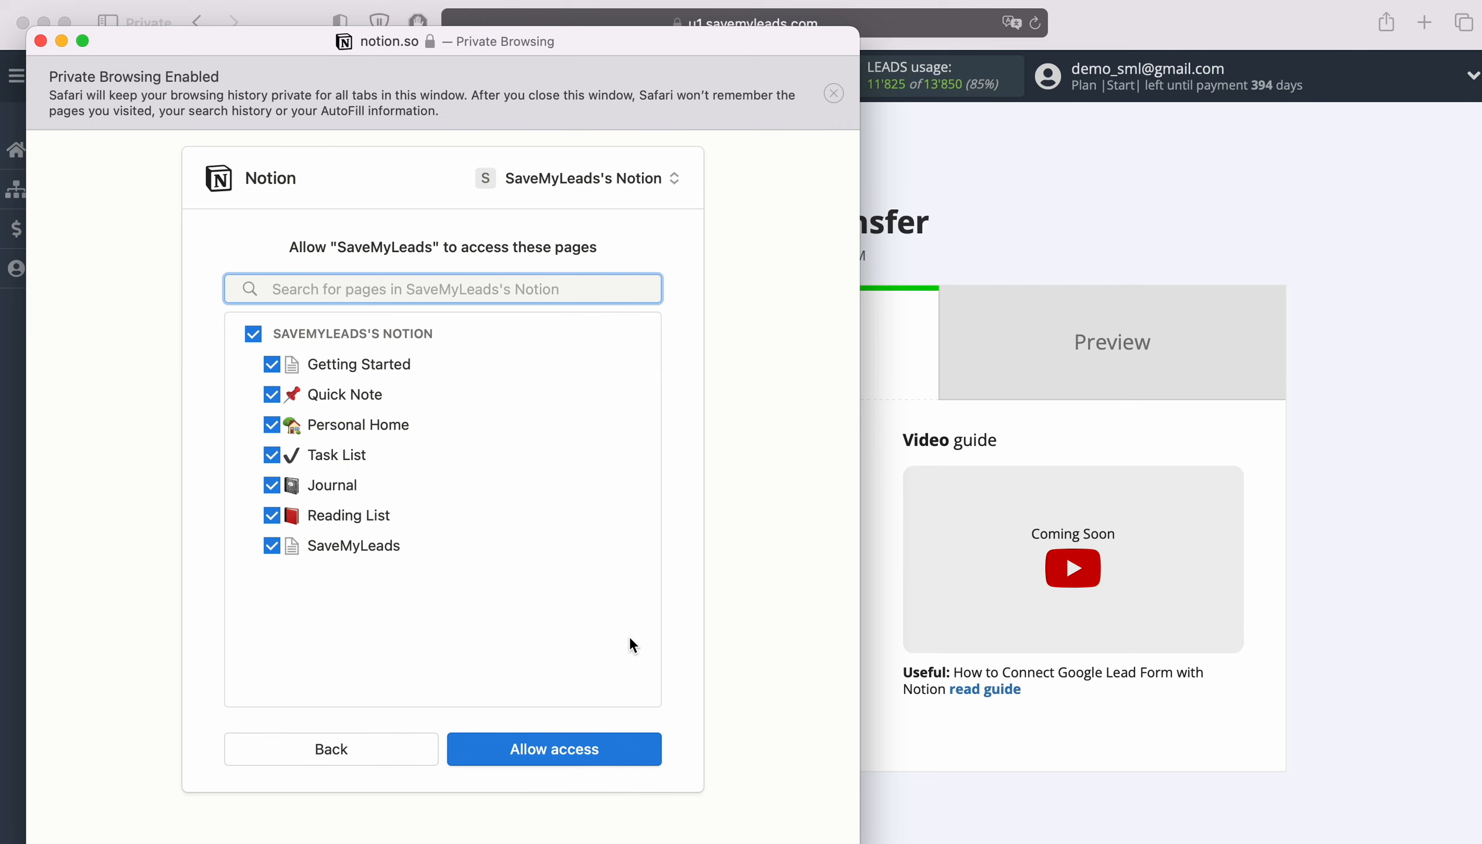
left_click(583, 752)
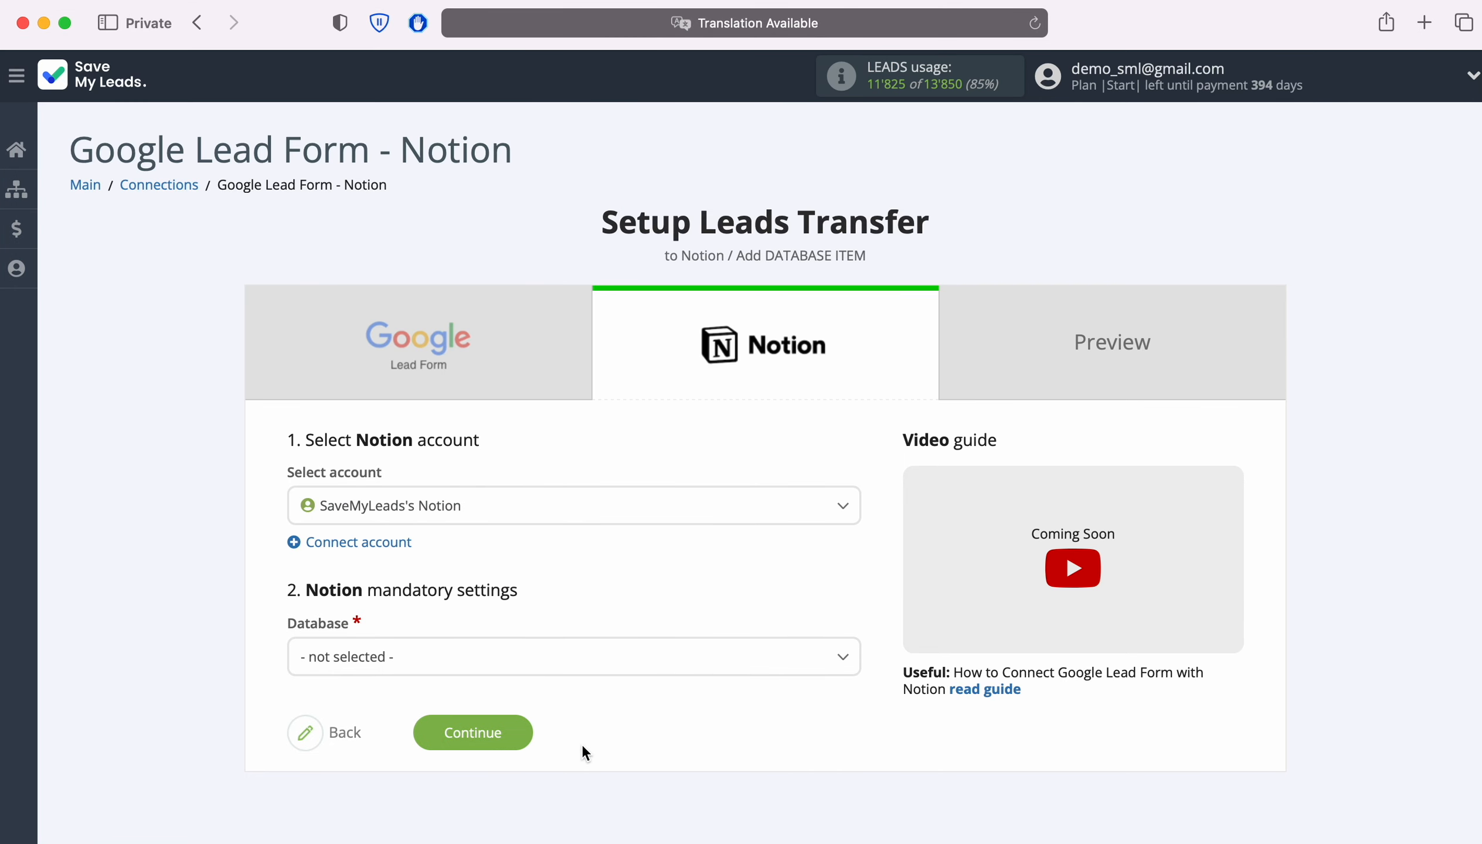
- Select the SaveMyLeads's Notion account and set the destination database to SaveMyLeads
left_click(543, 510)
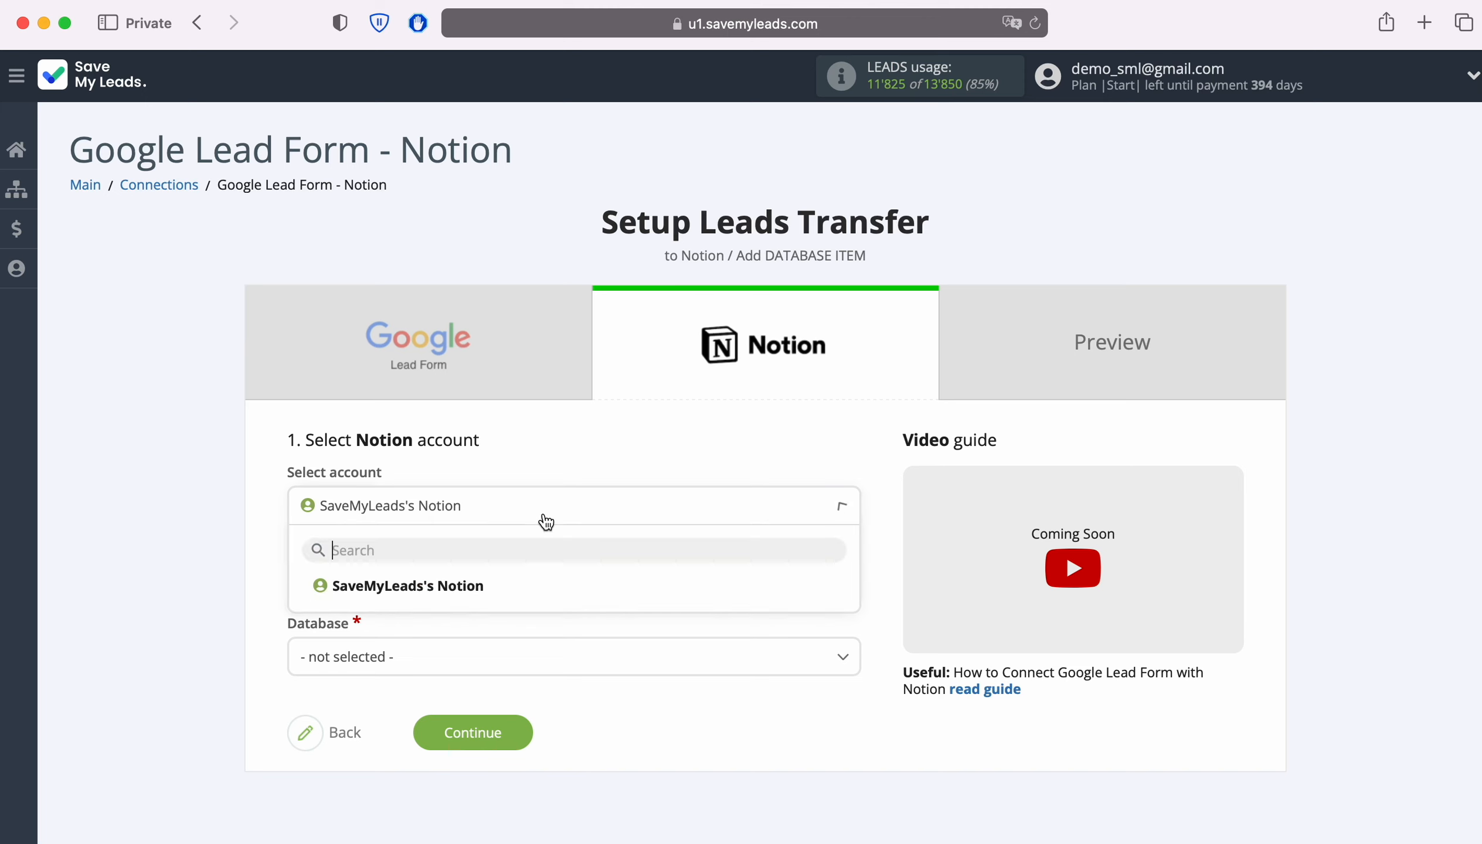
left_click(449, 582)
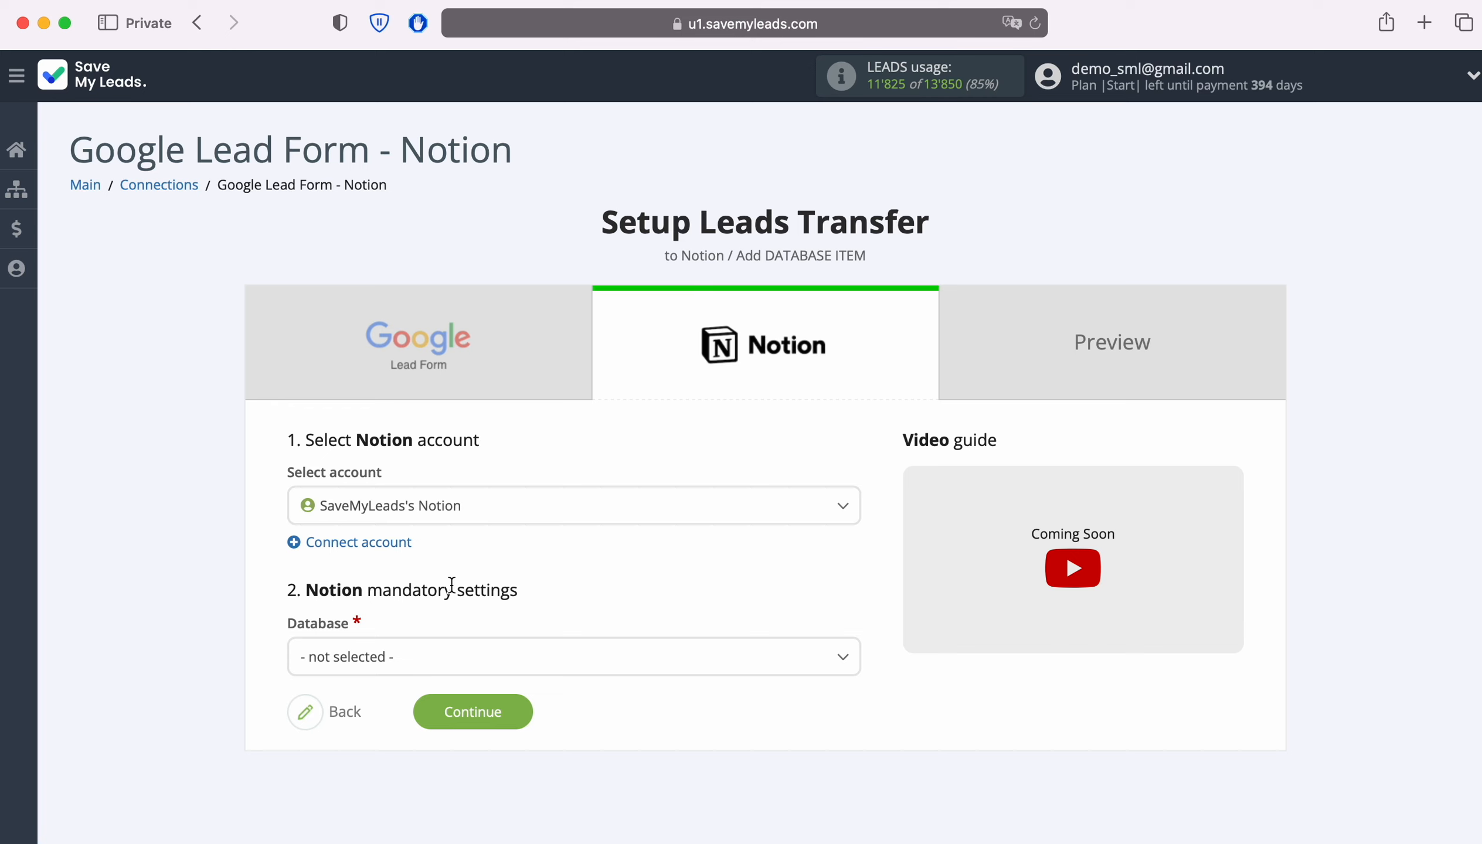
left_click(513, 655)
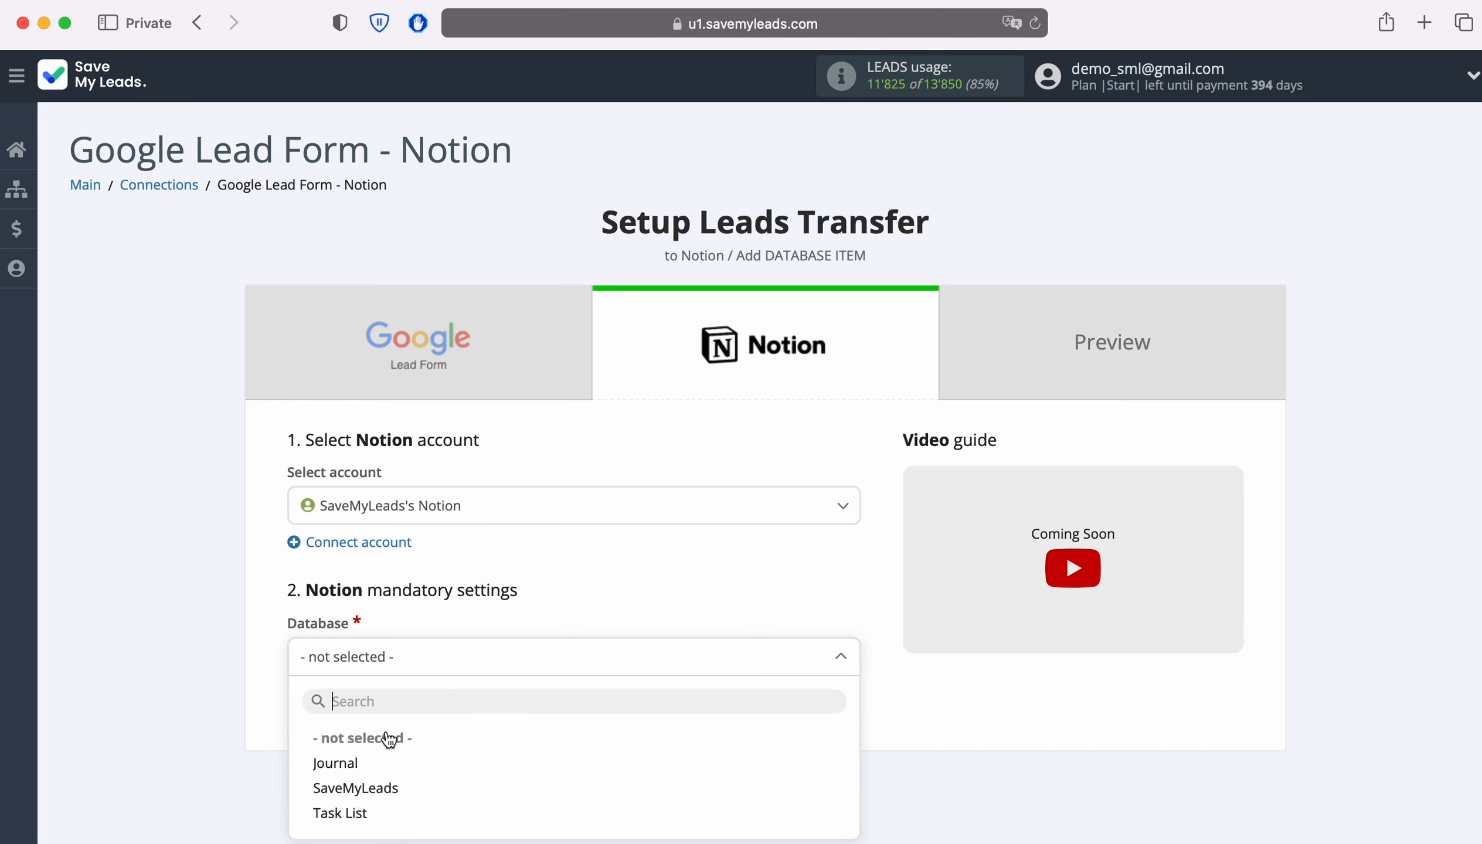
left_click(361, 789)
- Examine the prefilled Notion field mappings and the Google Lead Form variables available for the Email field
scroll(358, 785, "down", 4)
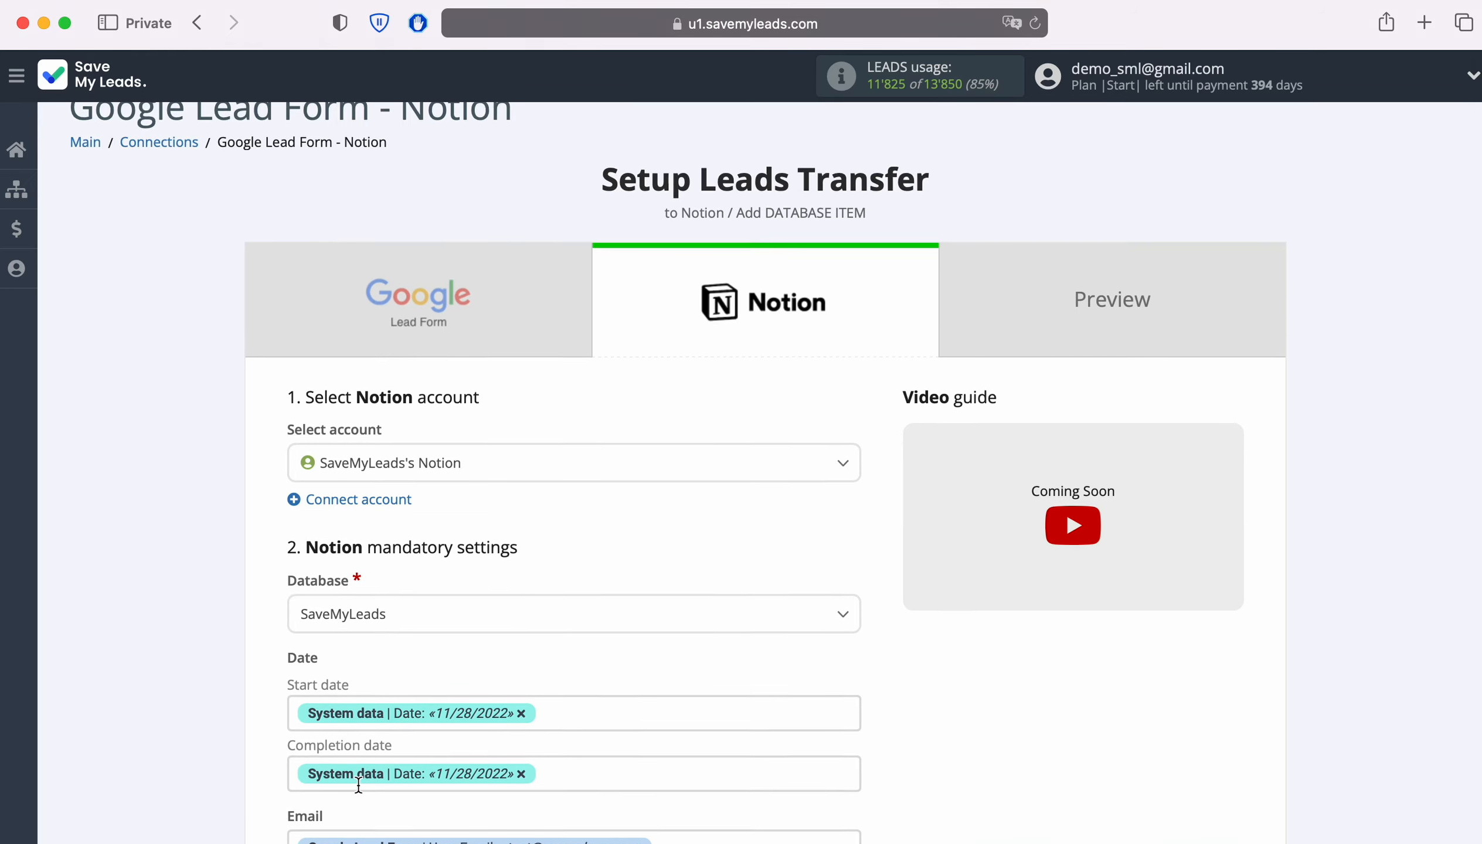
scroll(359, 785, "down", 4)
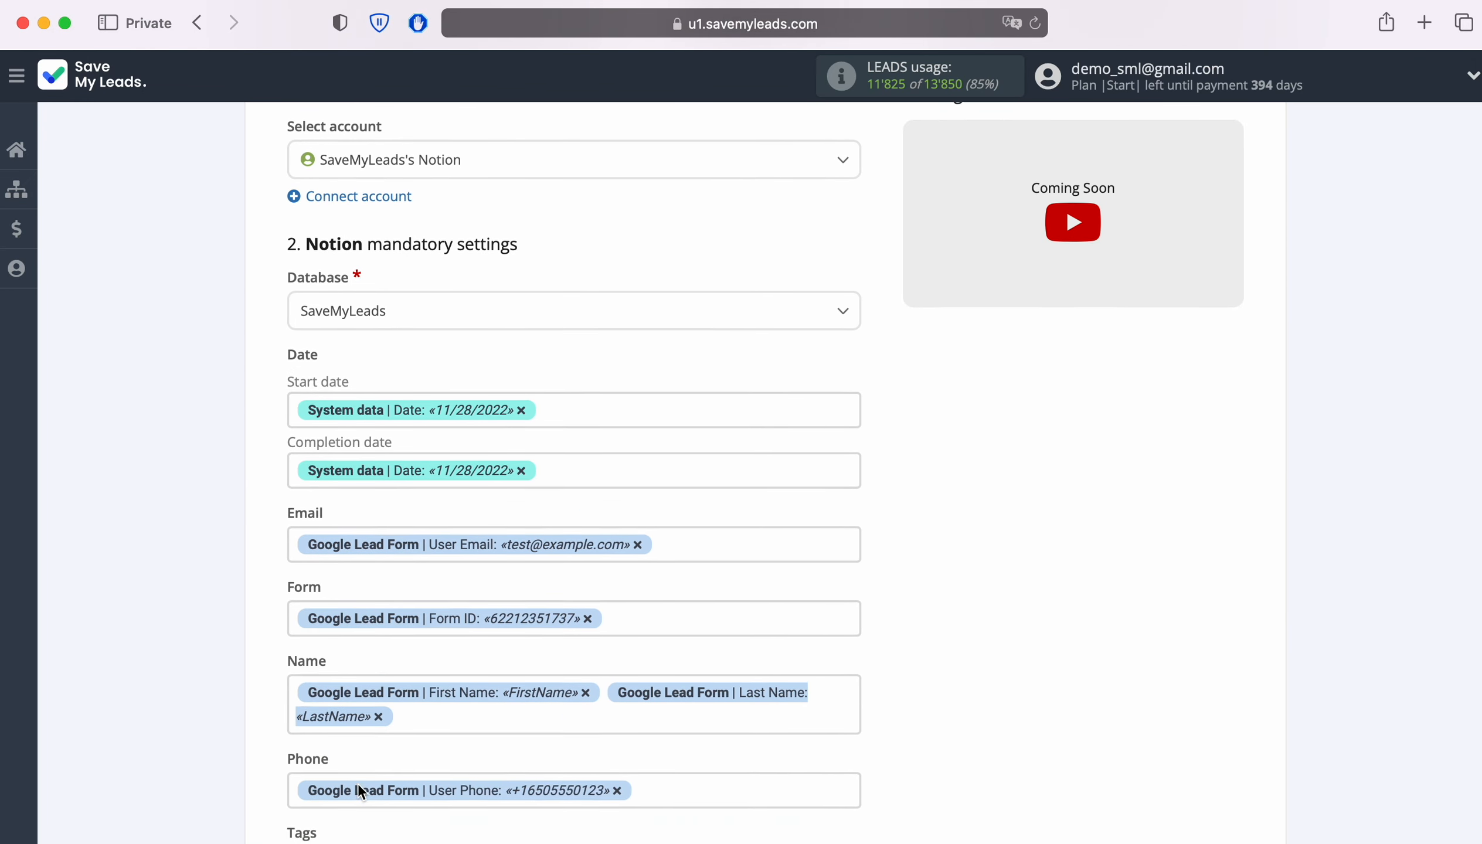
scroll(357, 783, "down", 1)
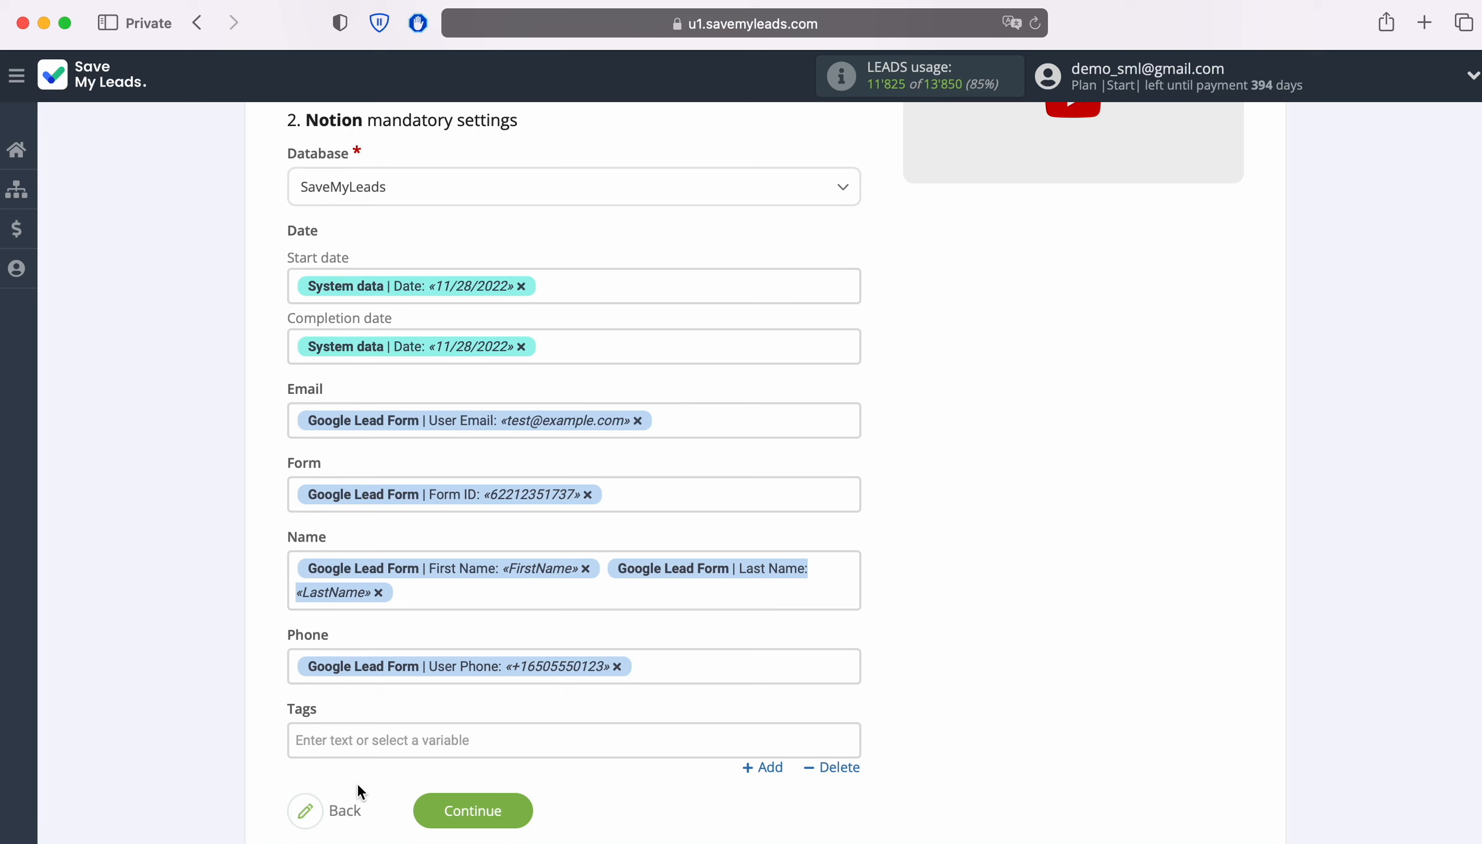
left_click(692, 420)
scroll(733, 460, "down", 5)
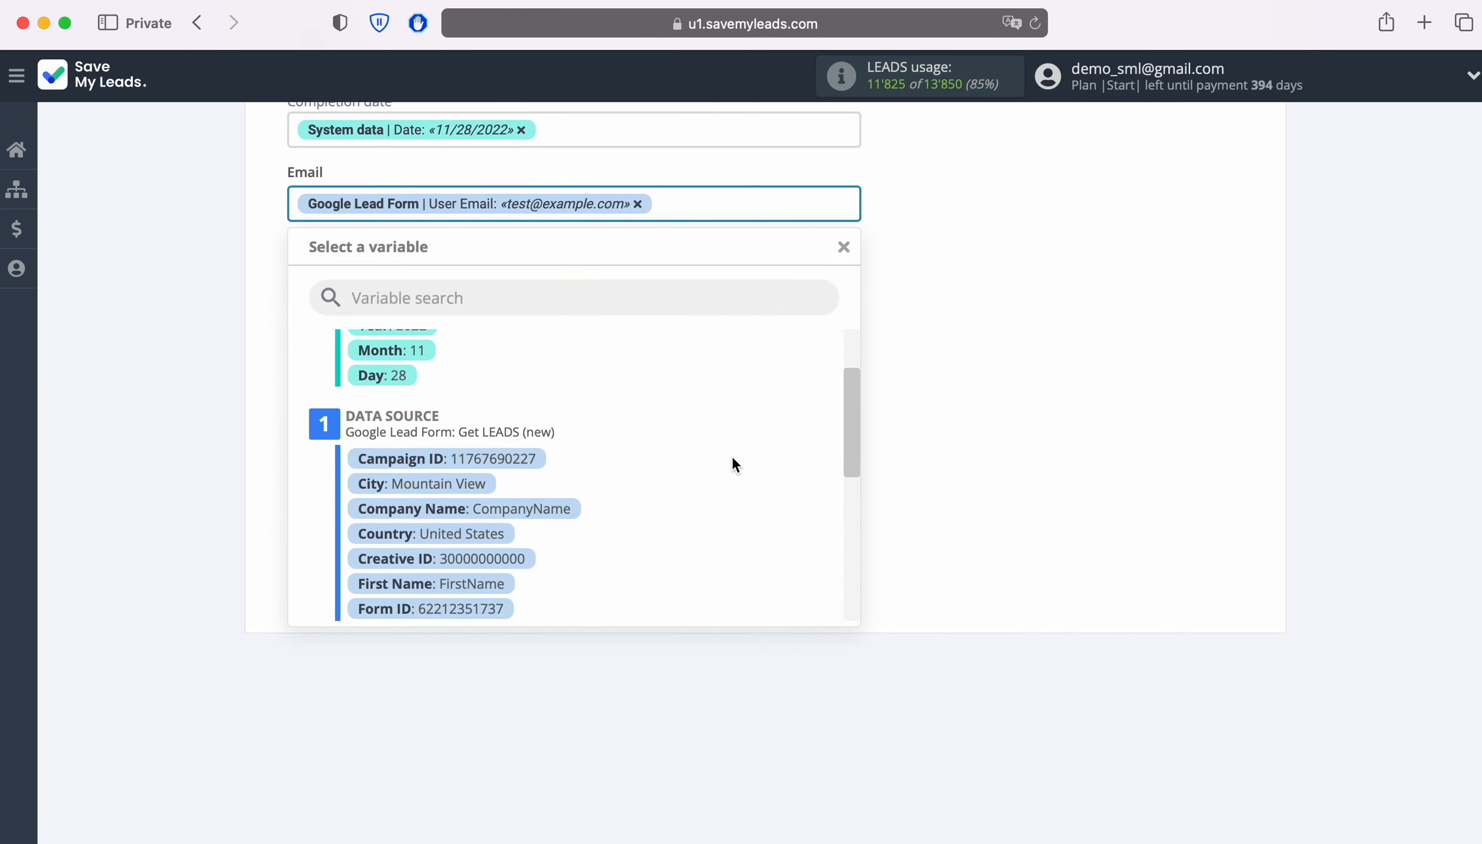
scroll(733, 464, "down", 5)
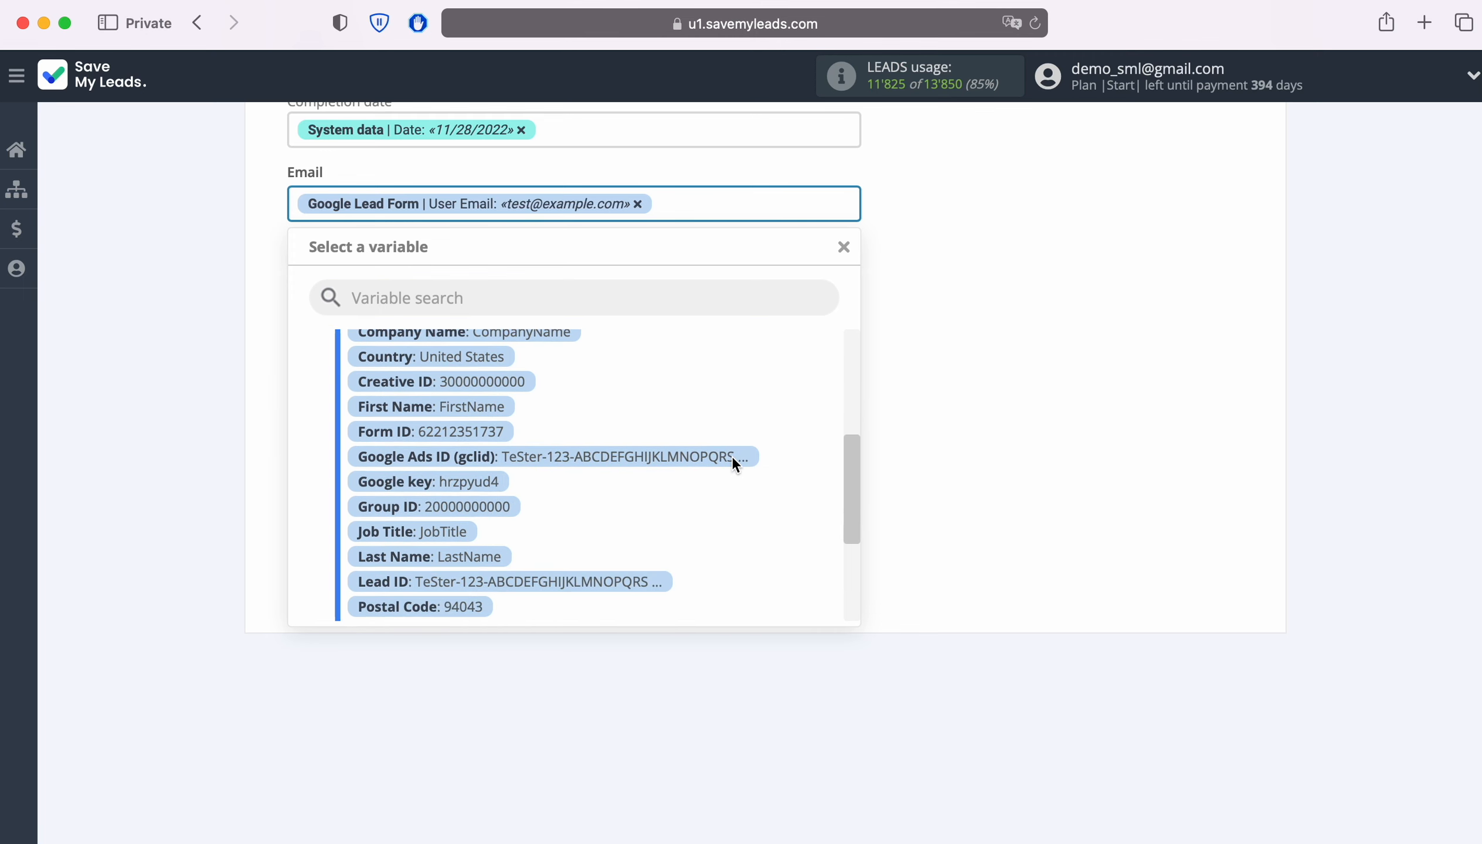
scroll(731, 464, "down", 1)
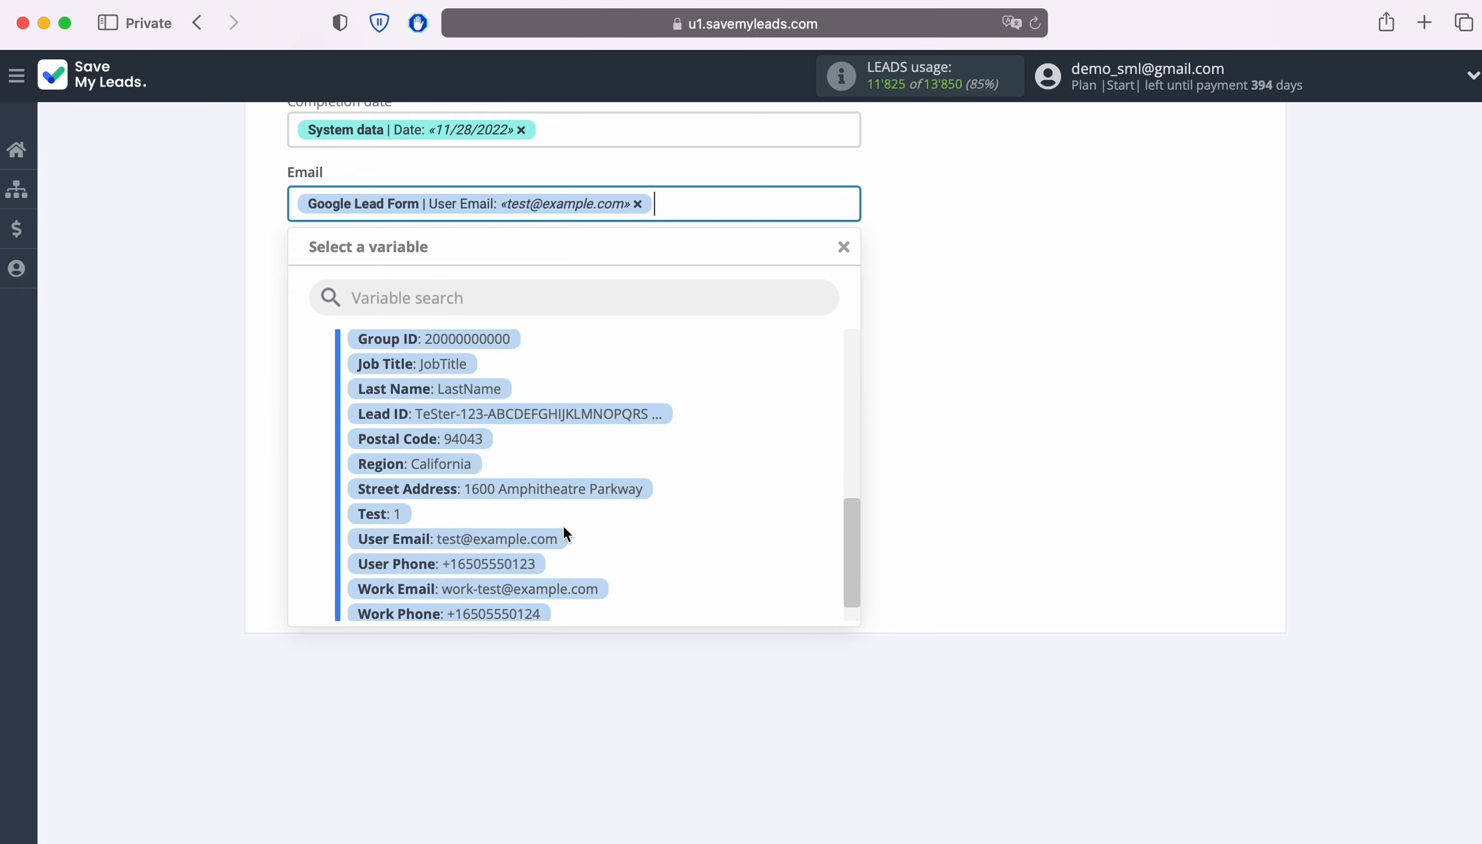
left_click(970, 482)
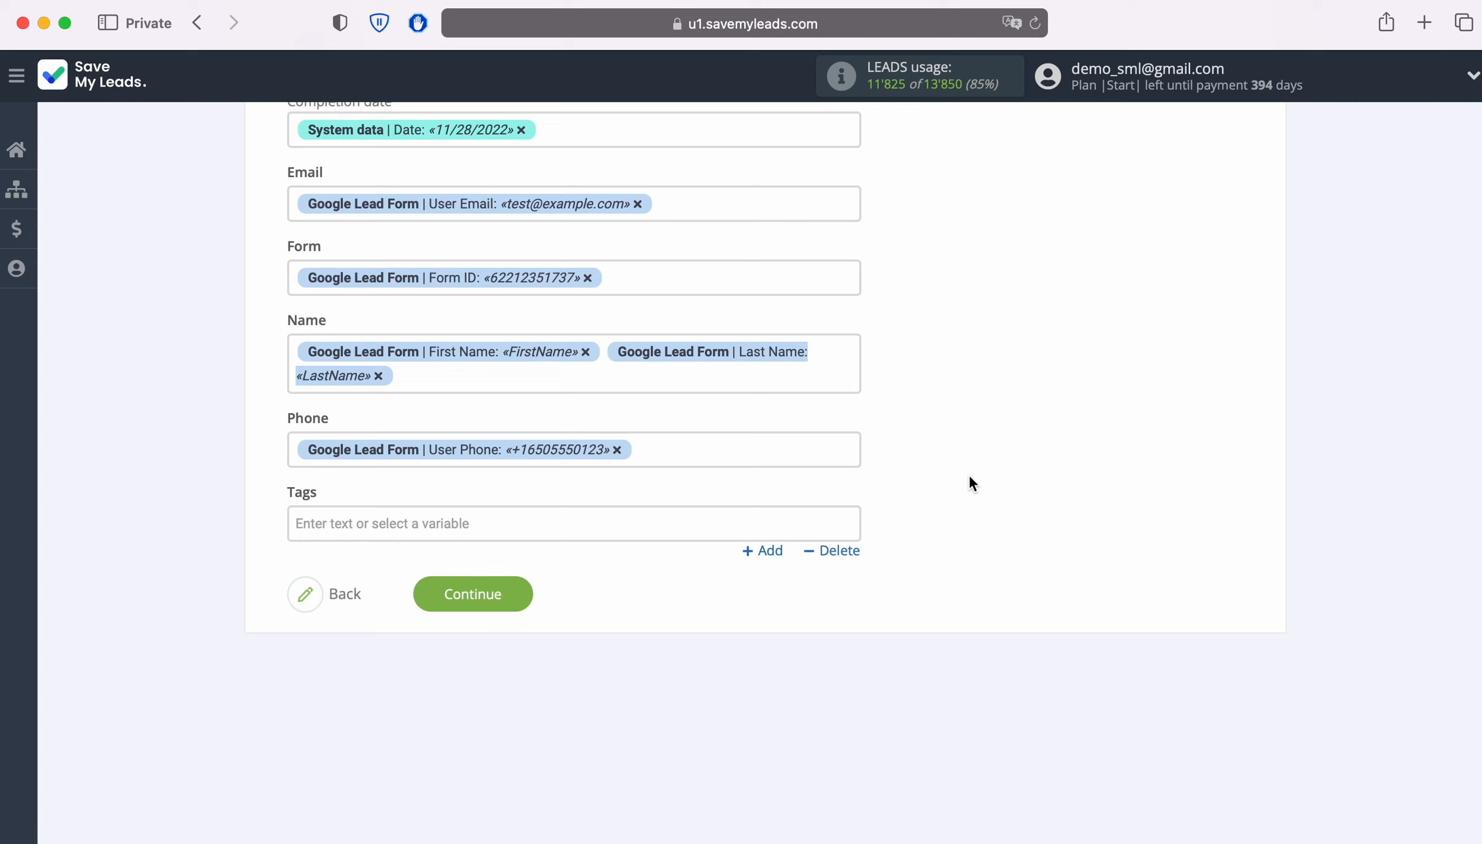
- Set the Tags field to "new lead" and continue to the preview of the lead transfer
left_click(493, 525)
type("new ")
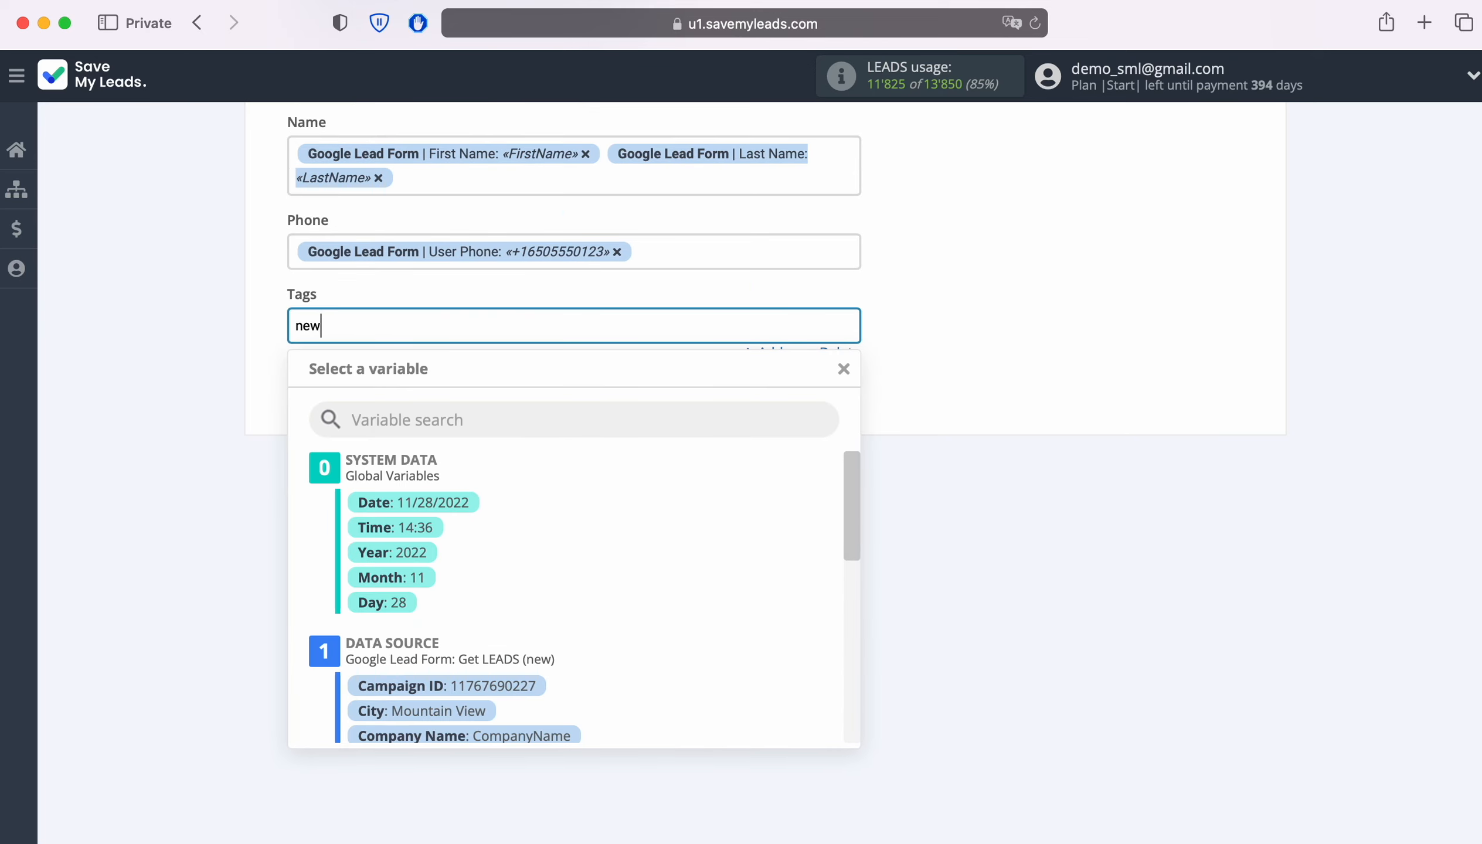
type("lead")
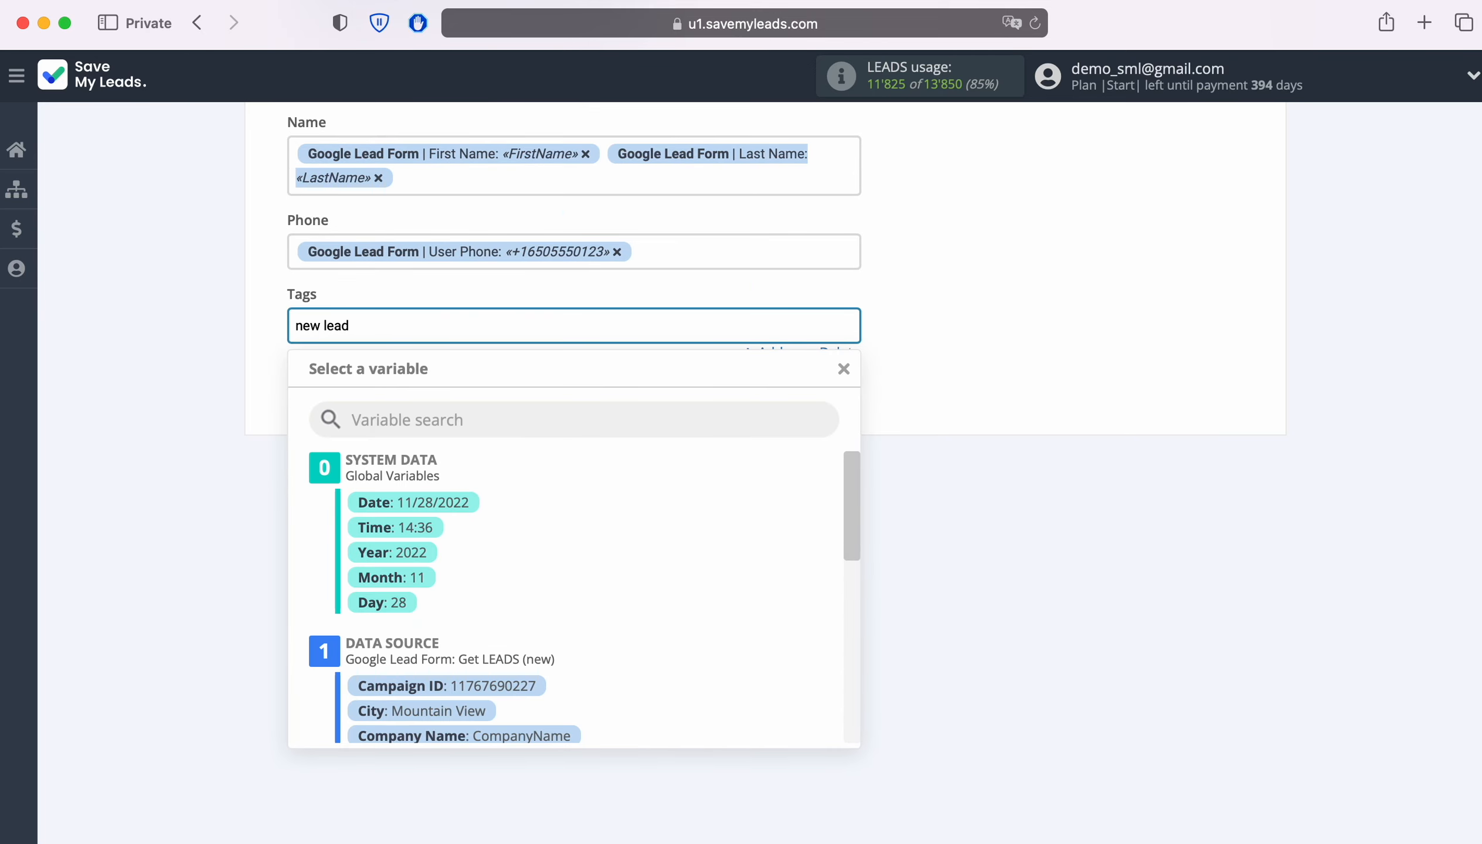
left_click(157, 457)
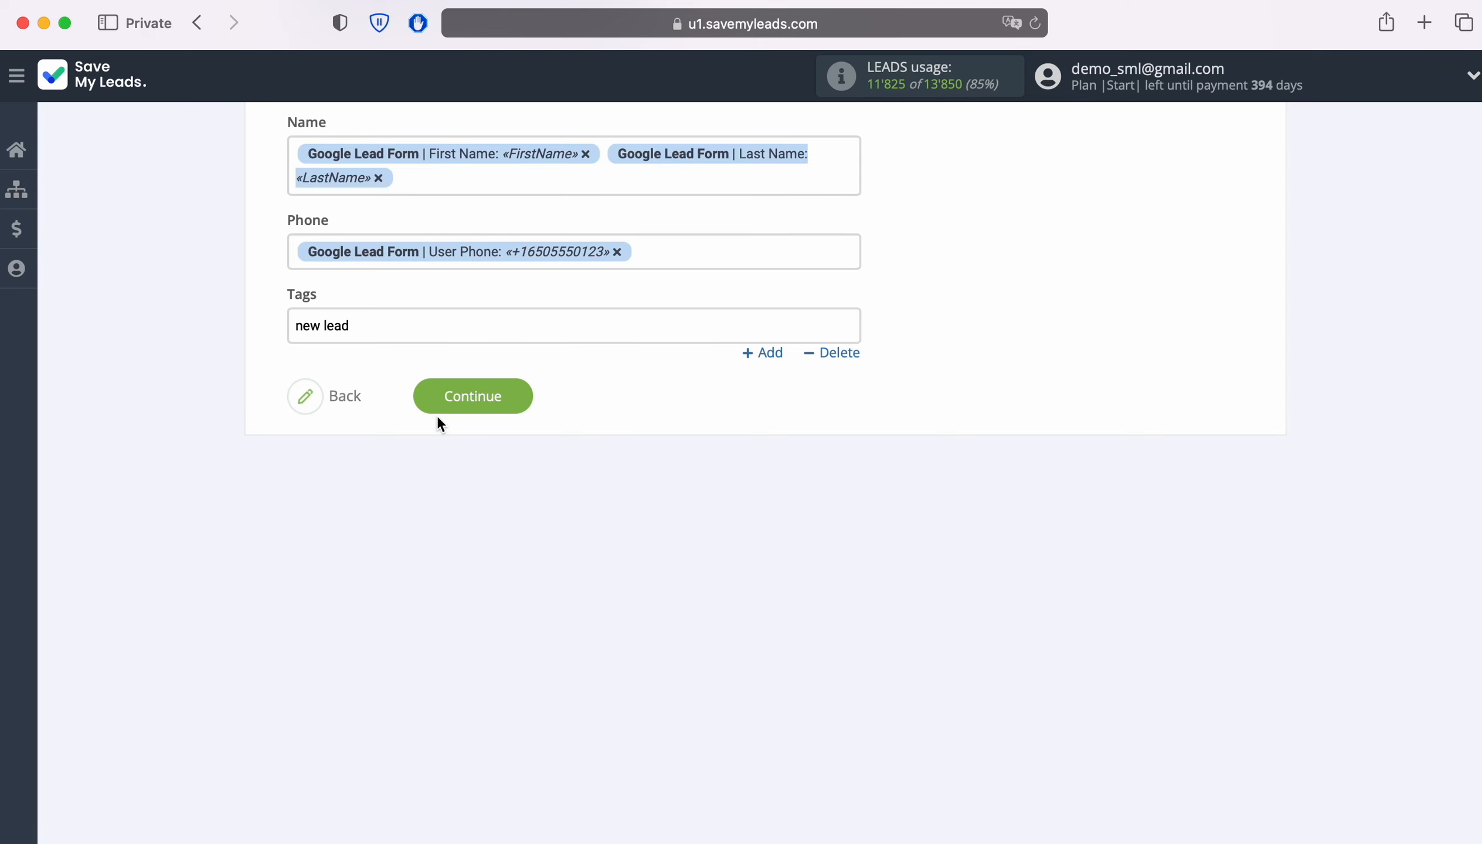
left_click(519, 404)
- Send test data to Notion and check the test entry's columns in Notion's SaveMyLeads database table
scroll(1377, 461, "down", 3)
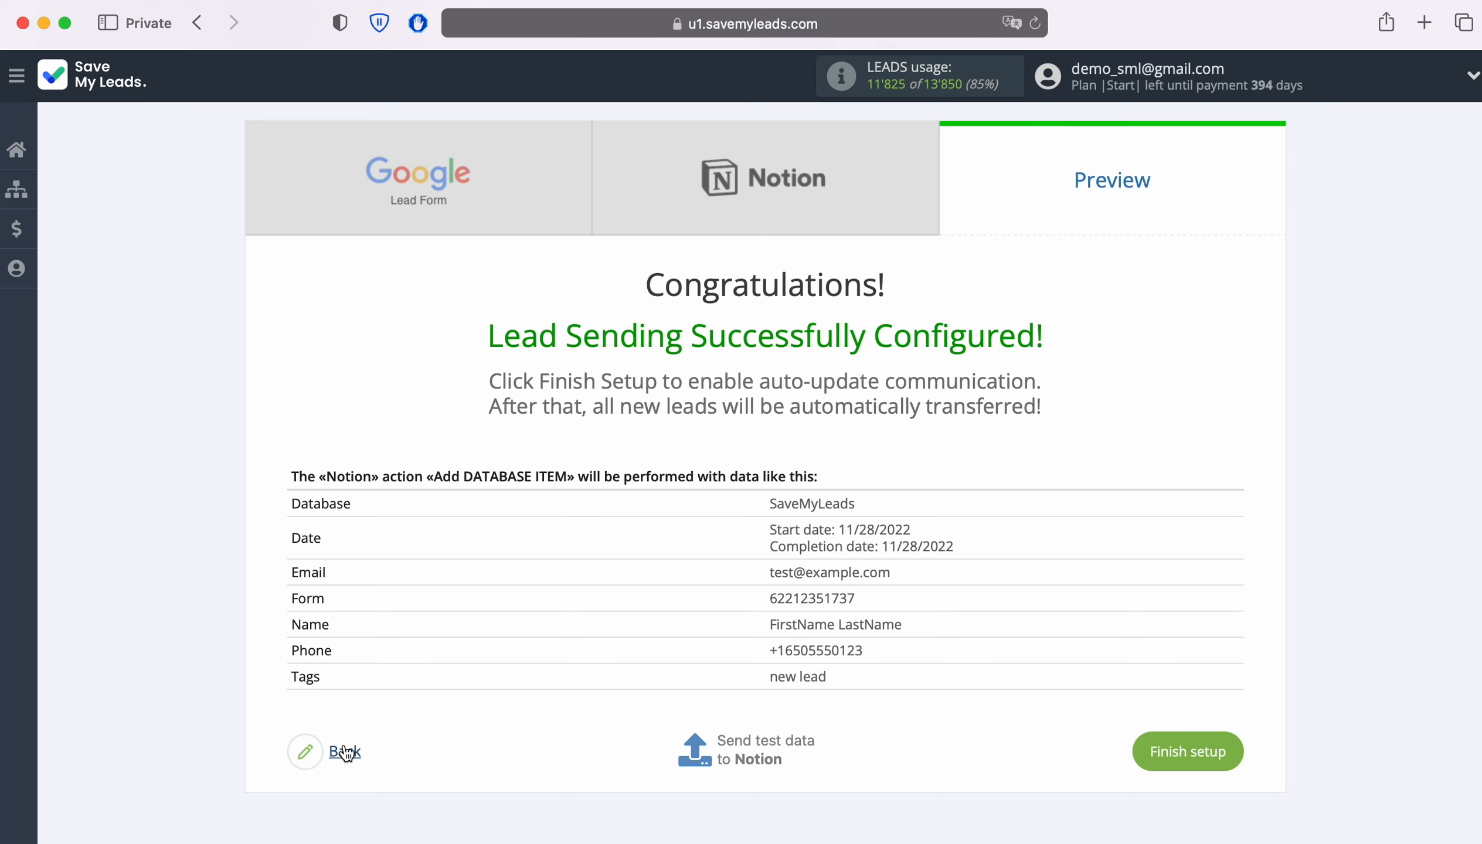
left_click(767, 738)
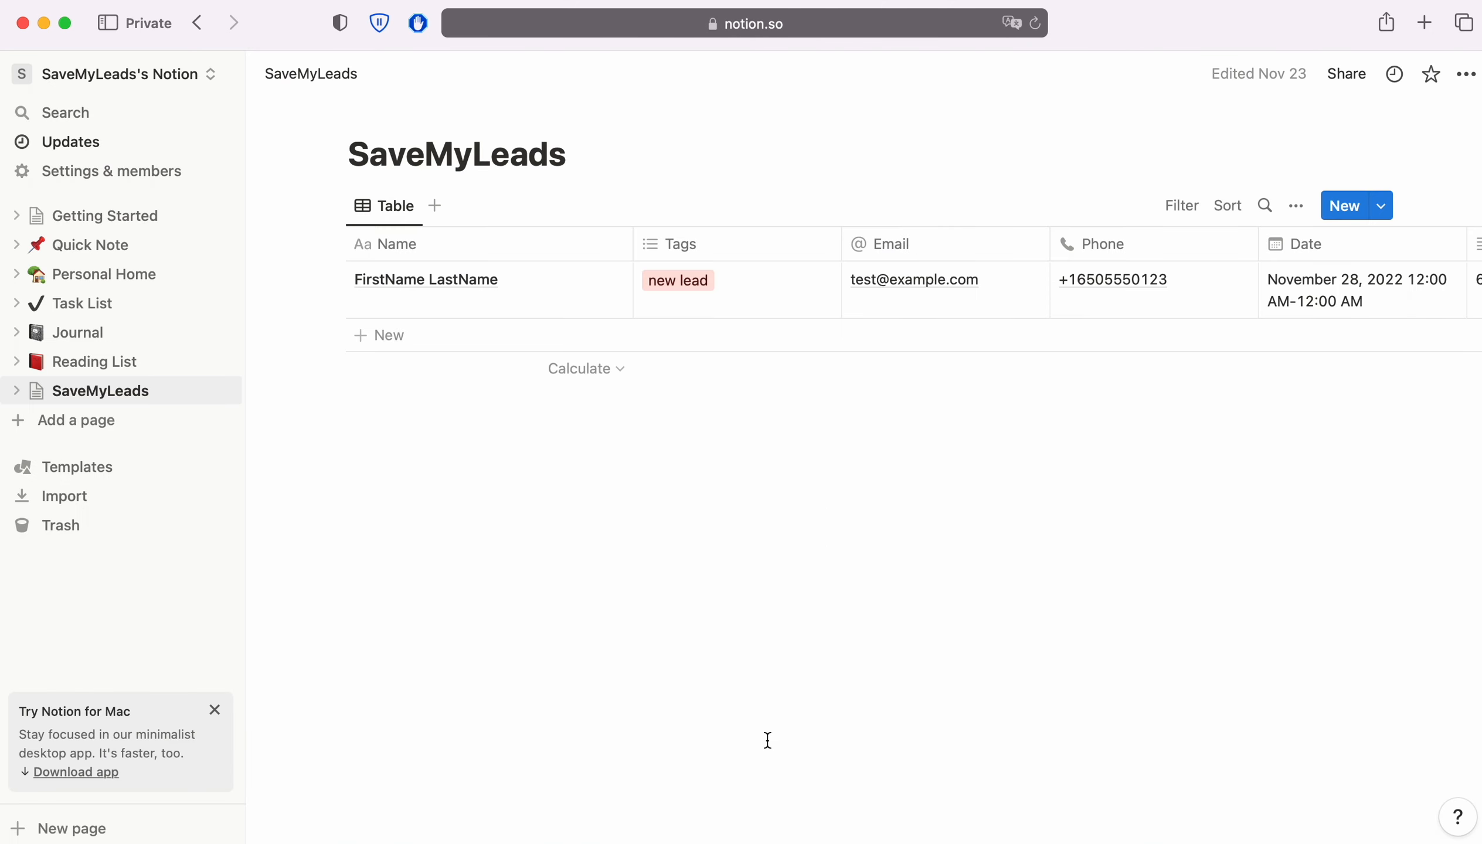
scroll(563, 303, "right", 5)
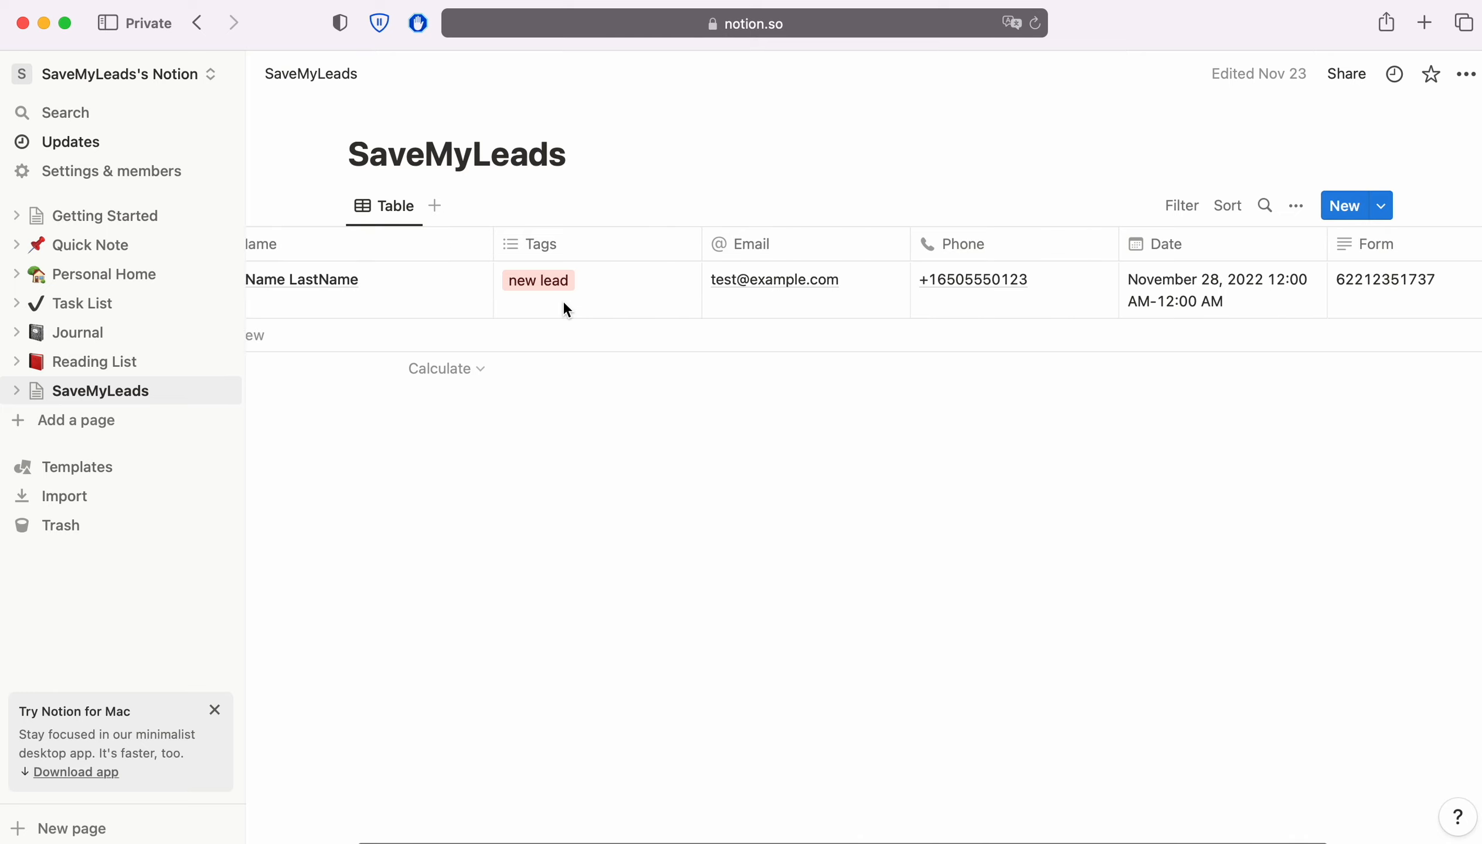
scroll(565, 305, "right", 7)
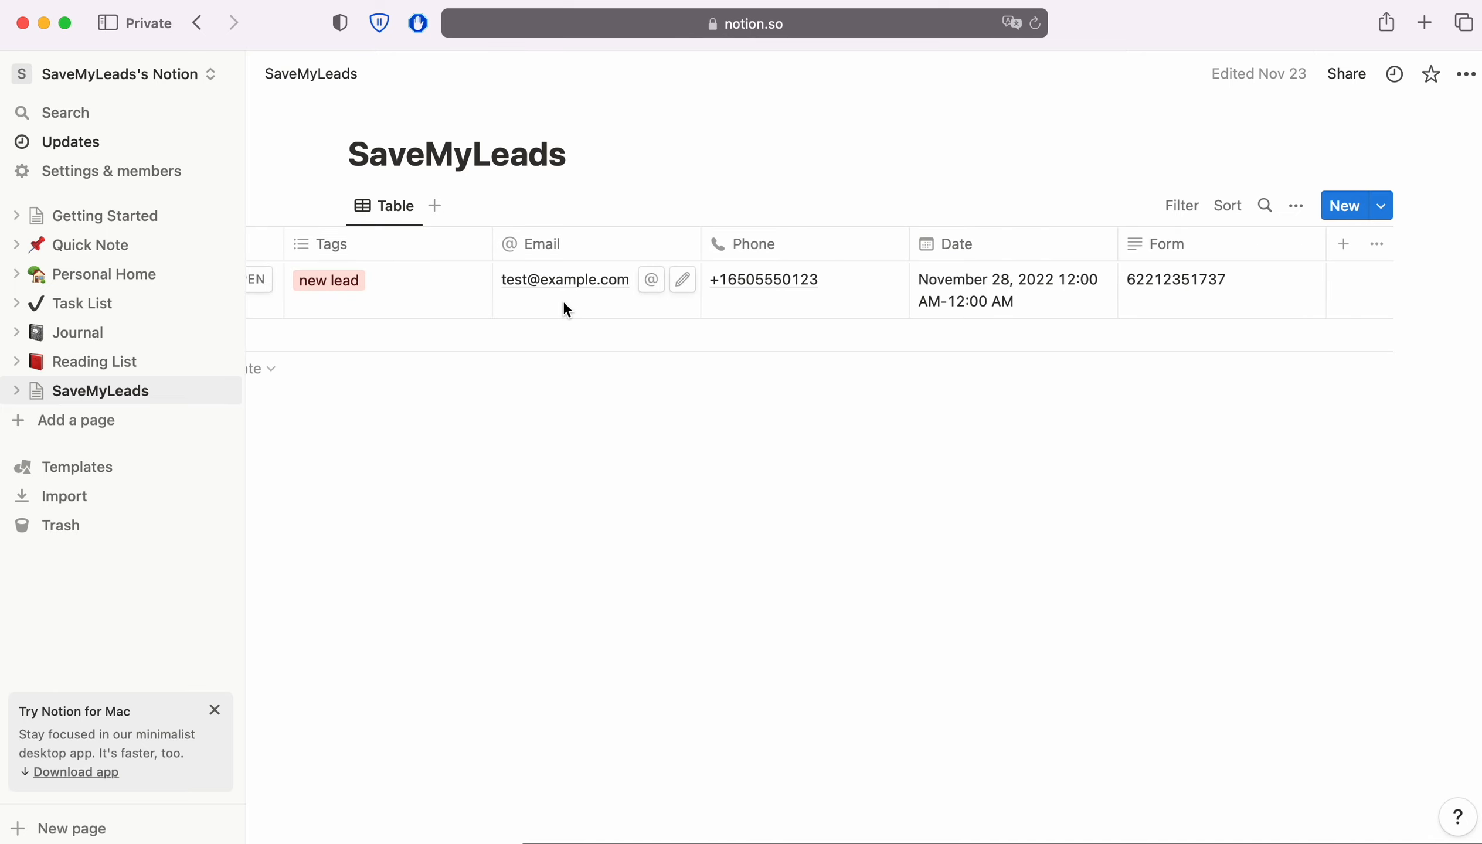
scroll(565, 304, "left", 12)
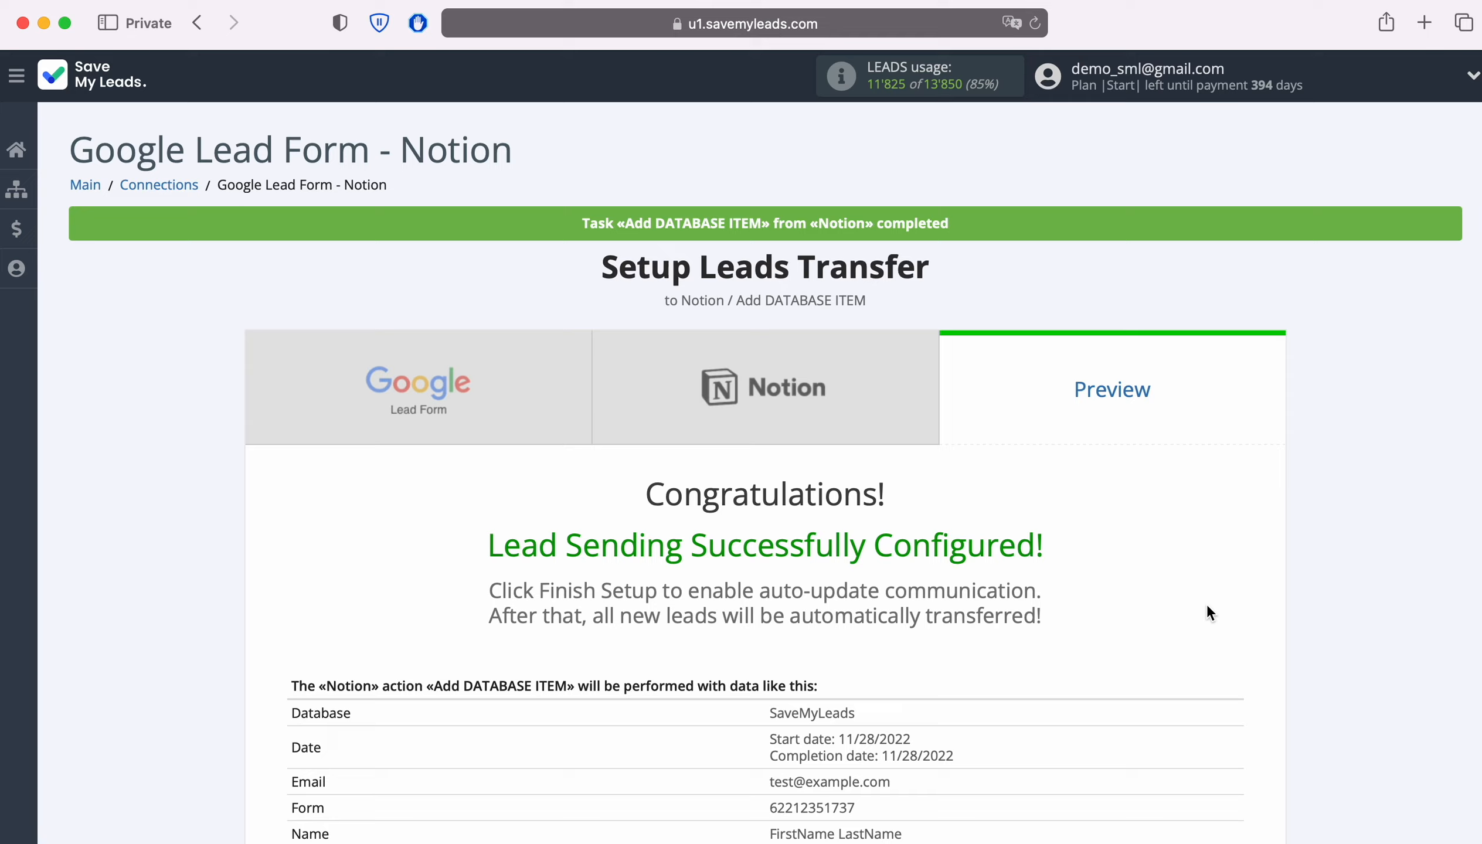
- Back in SaveMyLeads, finish the setup and rename the connection to "Google Lead Form - Notion Lead Form"
scroll(1345, 588, "down", 6)
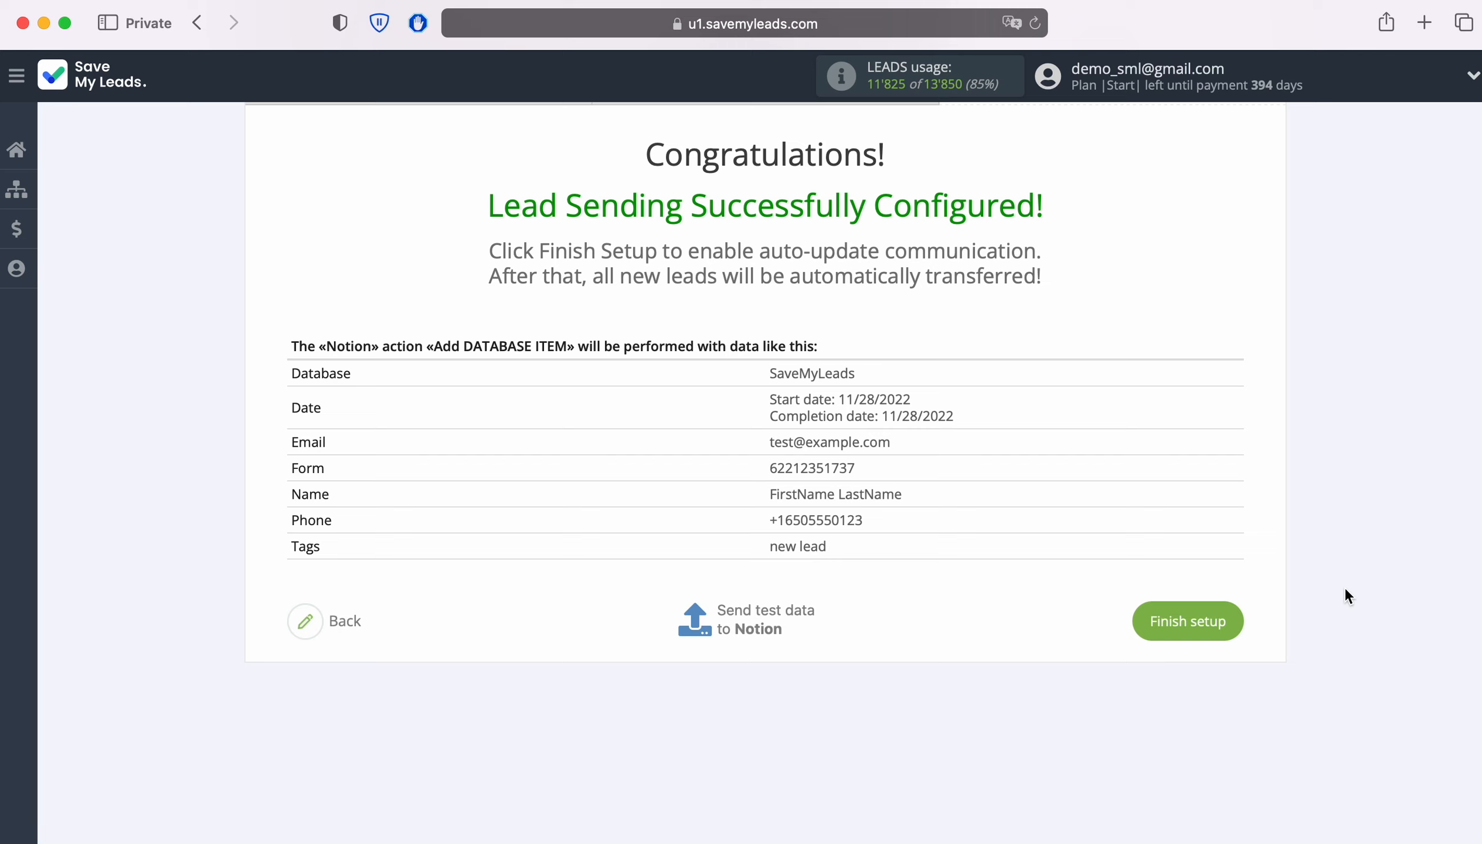
left_click(1235, 625)
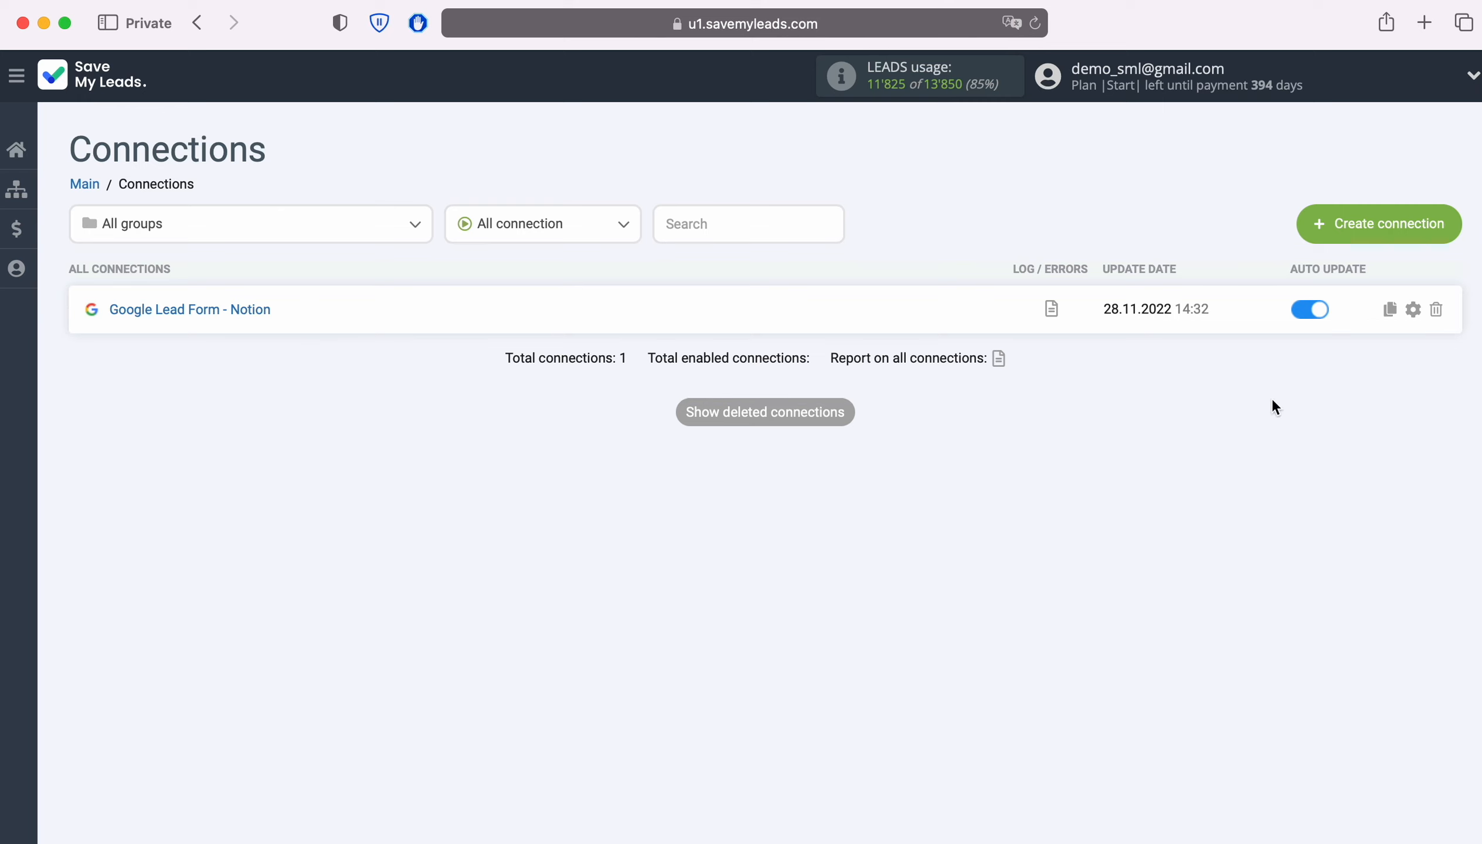
left_click(1414, 310)
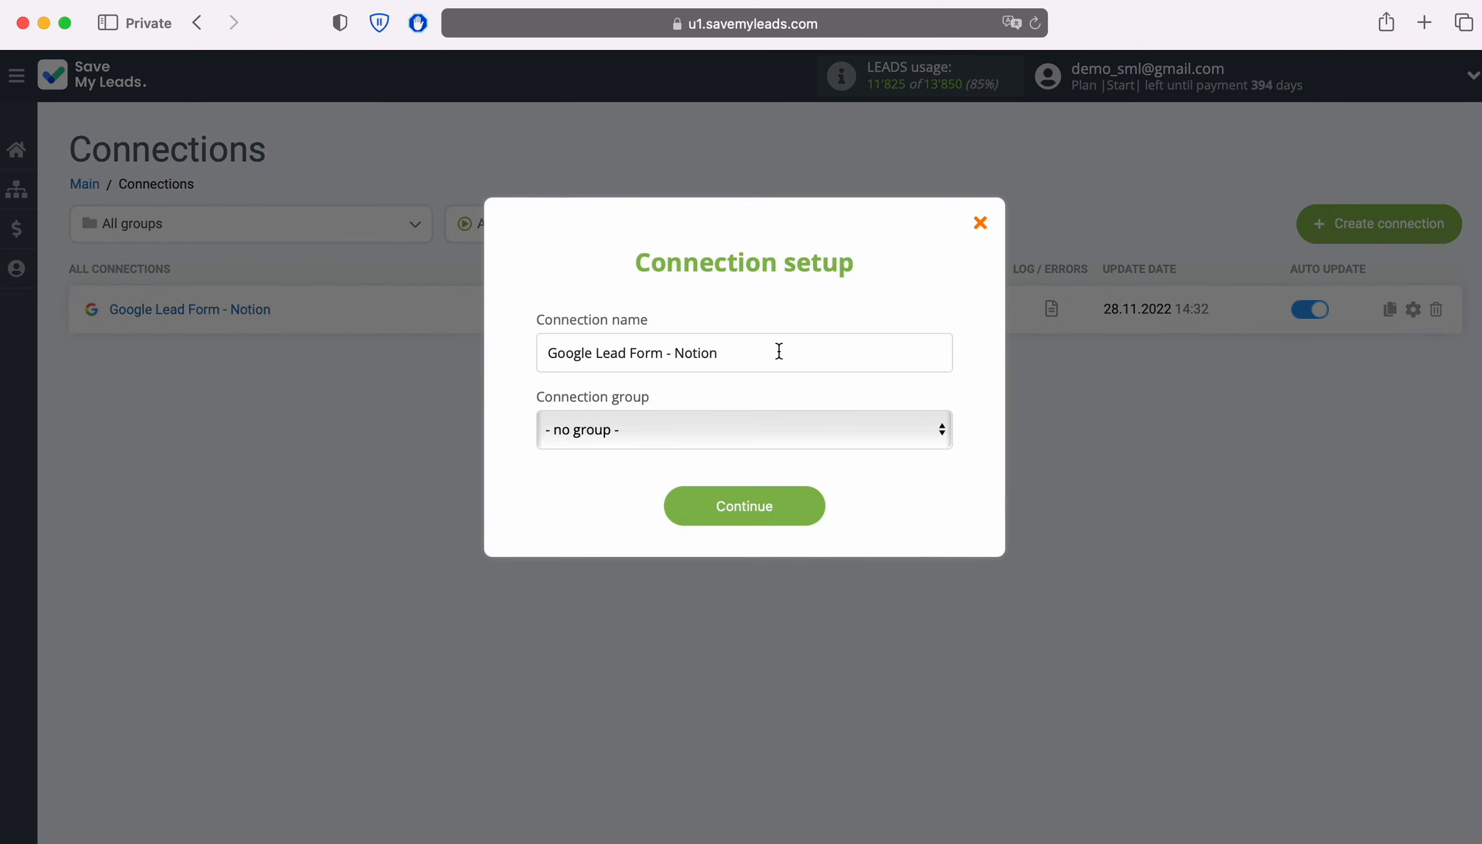
left_click(778, 352)
type("Lead Form")
left_click(791, 501)
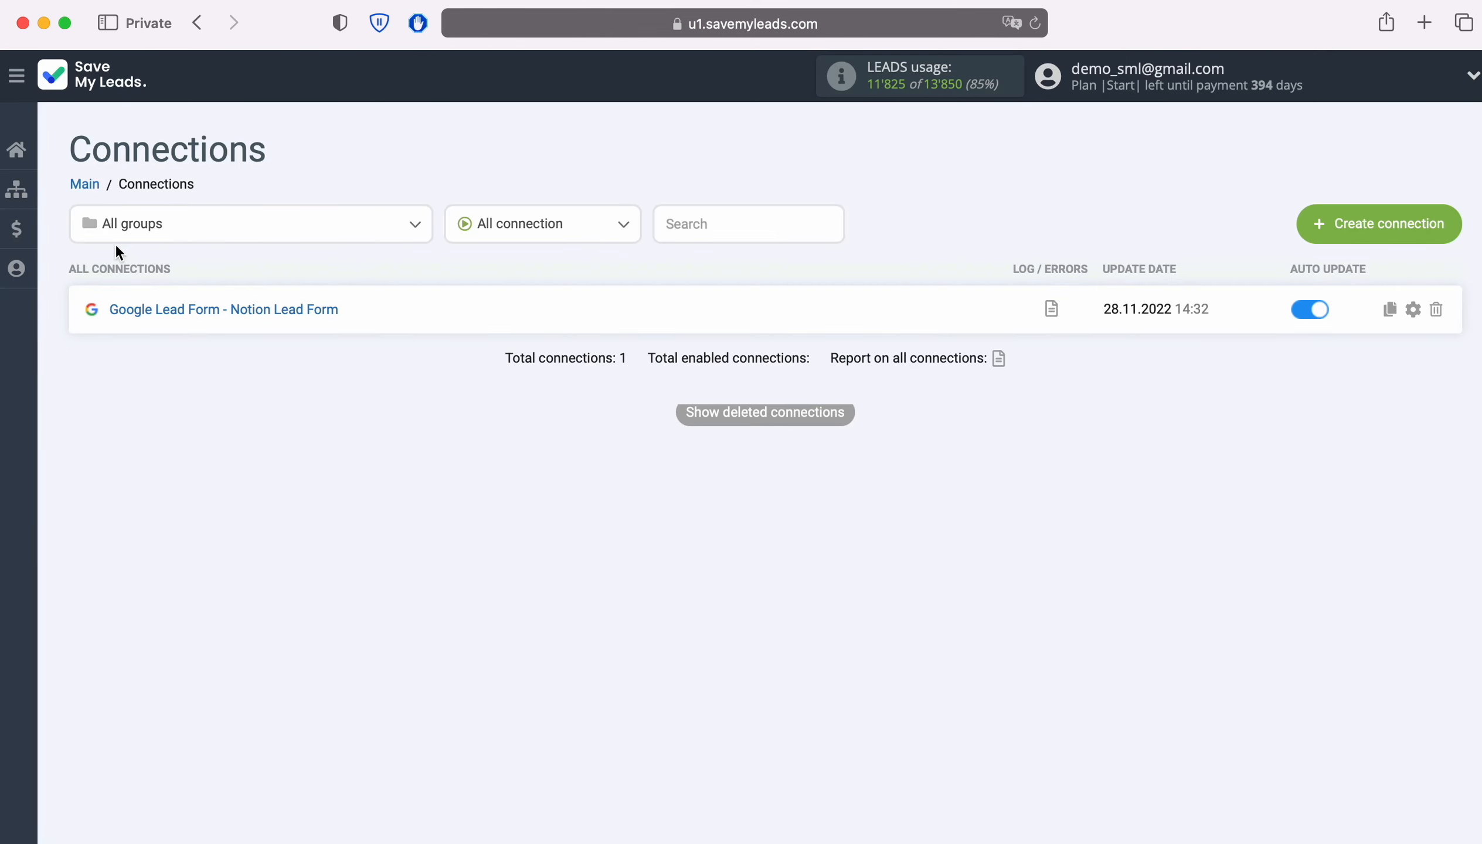